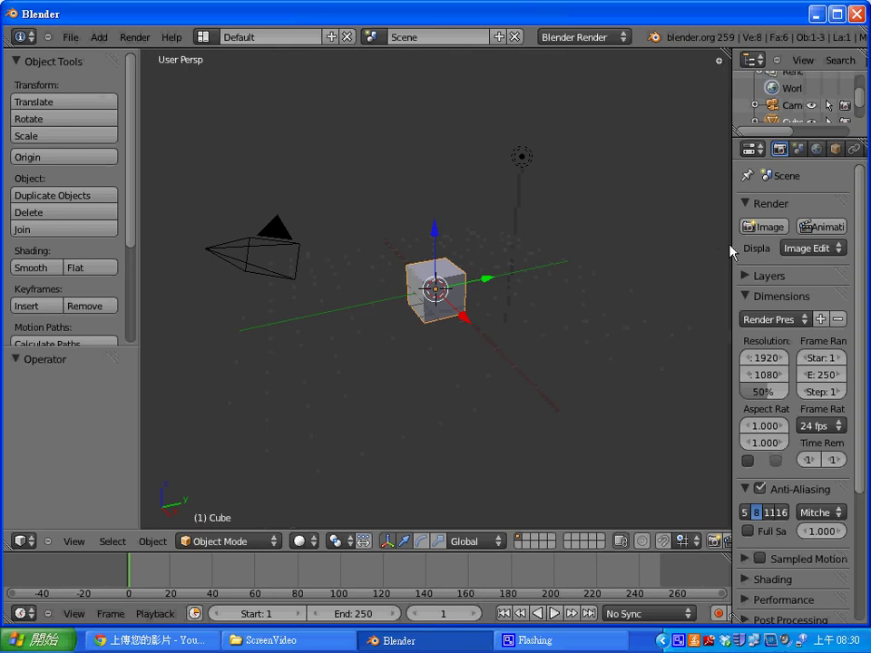
- Widen the Properties editor for easier reading and view the available screen layouts
{"action": "left_click_drag", "start_coordinate": [735, 247], "coordinate": [615, 244]}
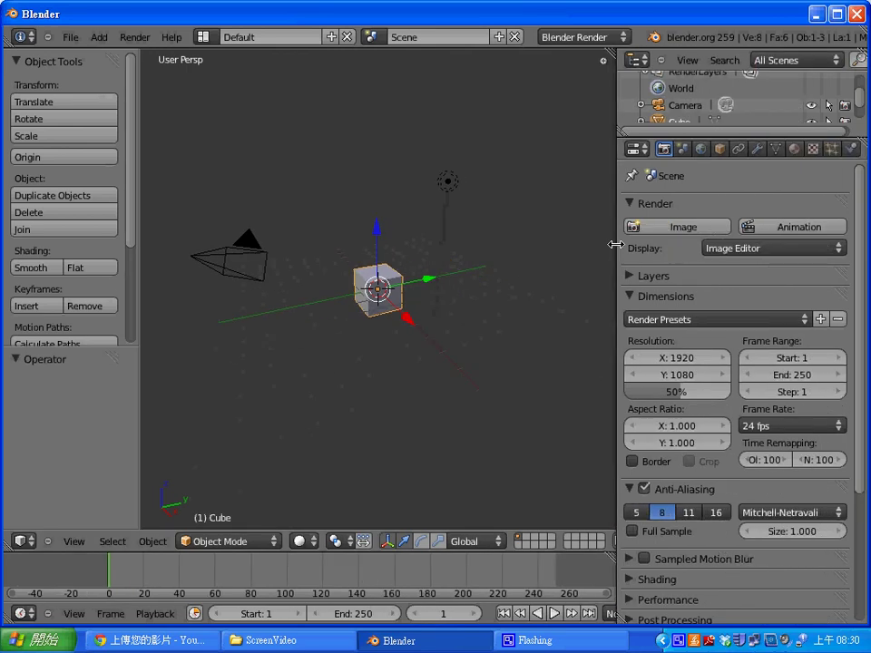
{"action": "left_click", "coordinate": [205, 38]}
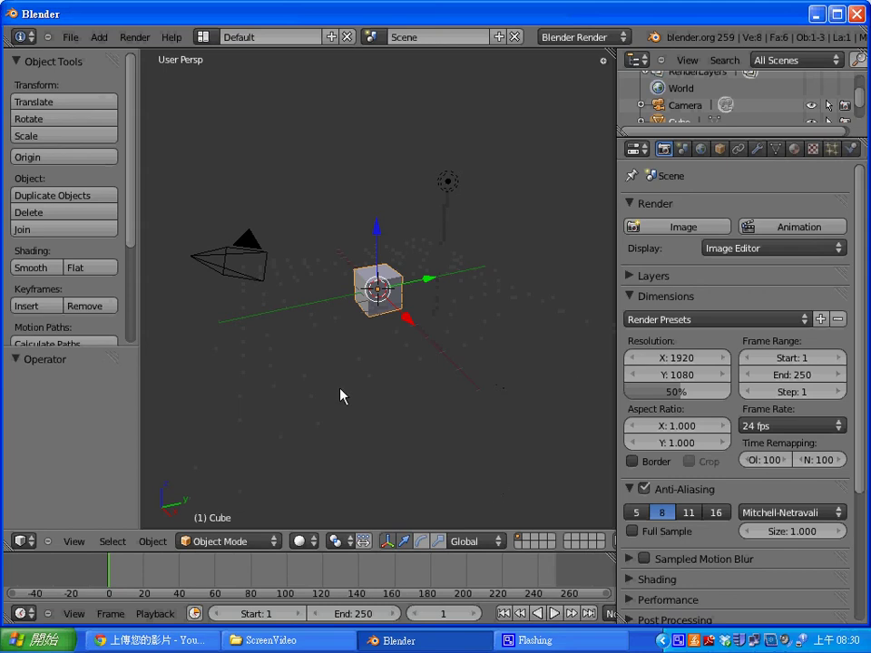
- Delete the cube, add a torus scaled to about 0.532, and render a preview
{"action": "key", "text": "x"}
{"action": "left_click", "coordinate": [381, 301]}
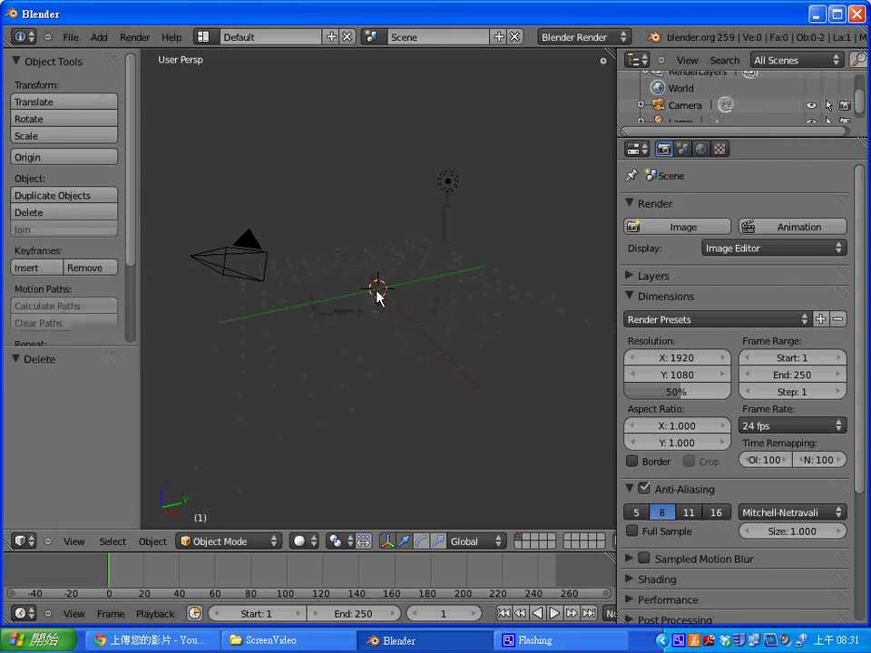
{"action": "key", "text": "shift+a"}
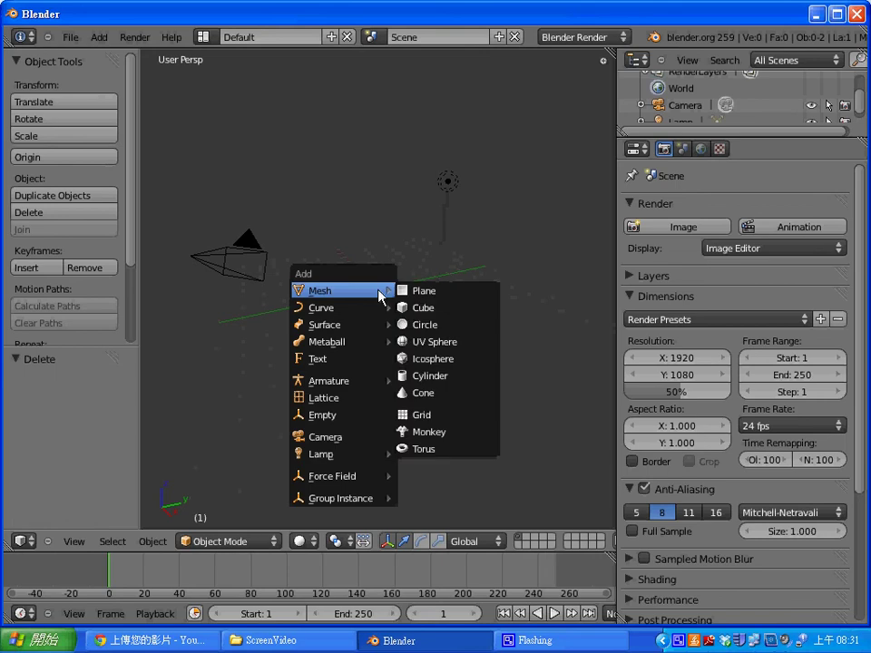
{"action": "left_click", "coordinate": [460, 448]}
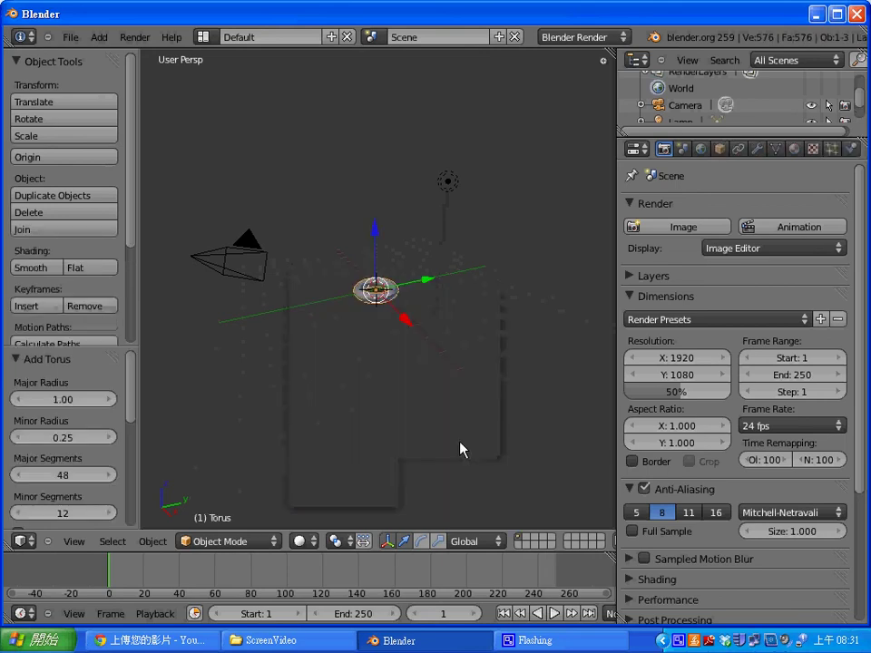
{"action": "key", "text": "s"}
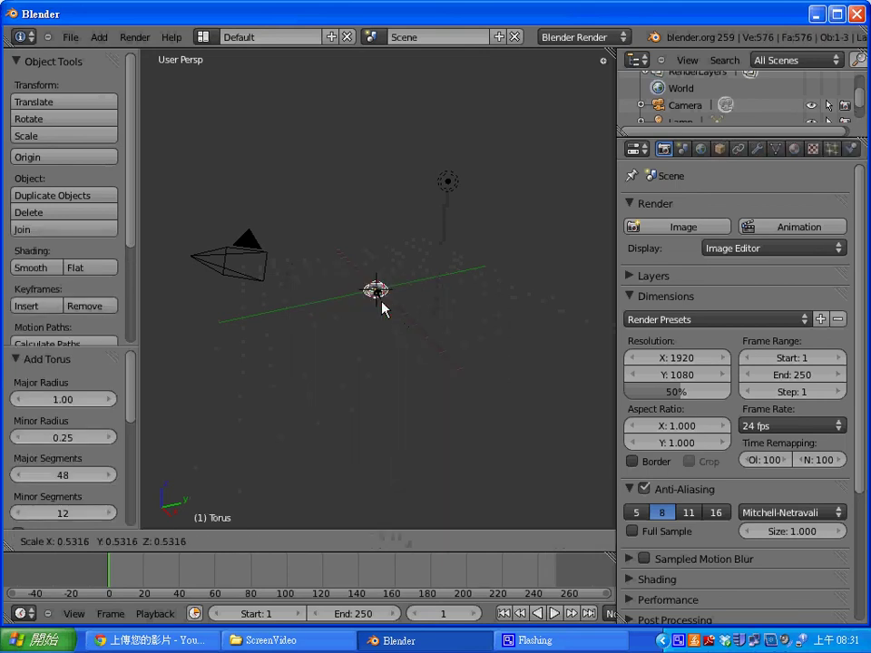
{"action": "left_click", "coordinate": [382, 308]}
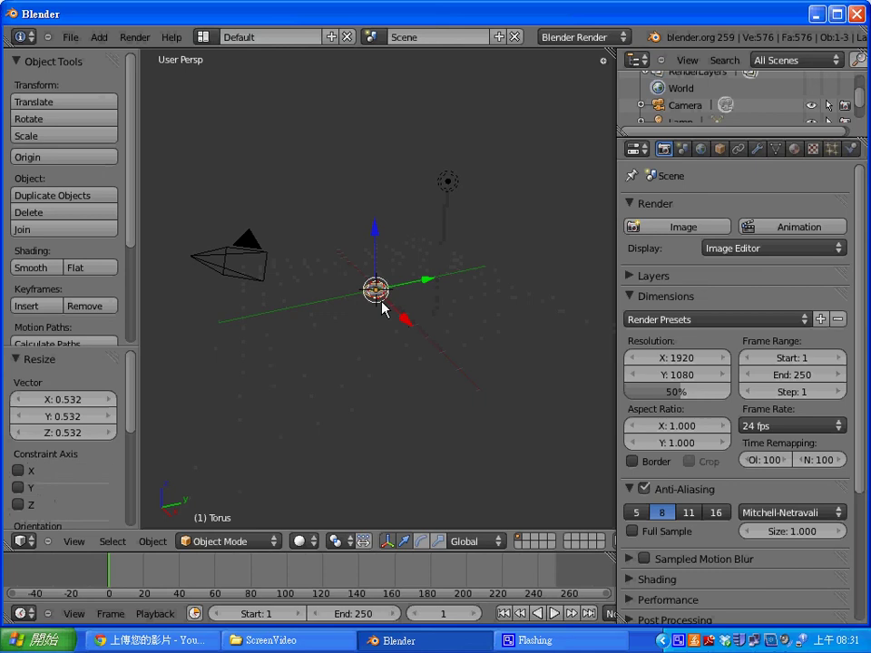
{"action": "left_click", "coordinate": [303, 438]}
{"action": "key", "text": "F12"}
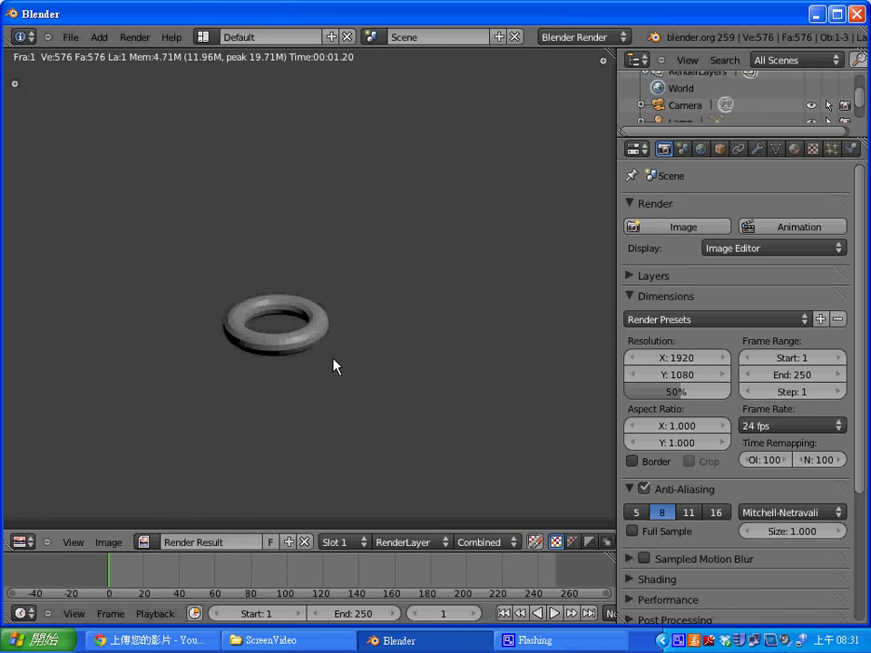
- Apply Smooth shading to the torus and verify it with an F12 test render
{"action": "key", "text": "Escape"}
{"action": "left_click", "coordinate": [65, 268]}
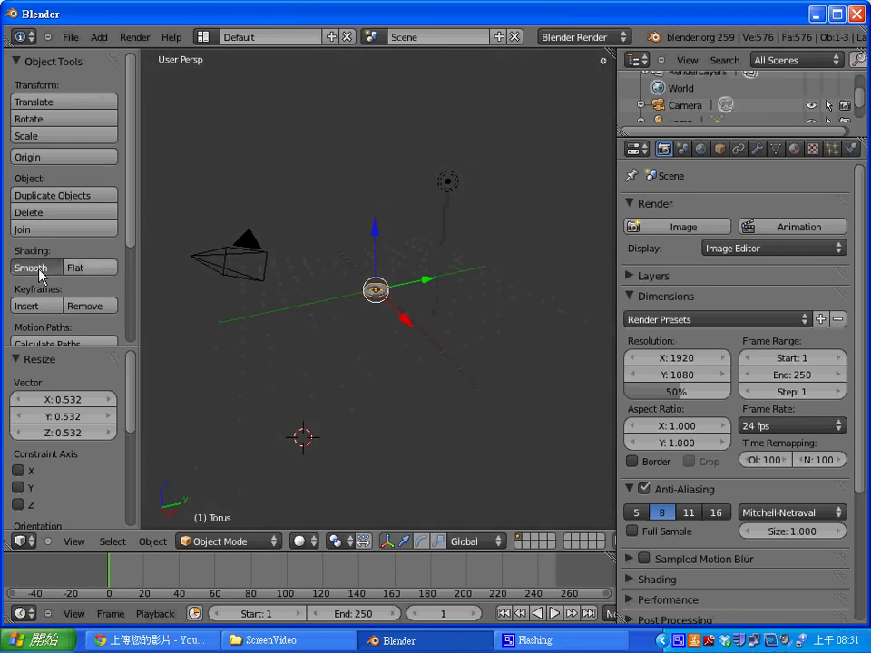
{"action": "key", "text": "F12"}
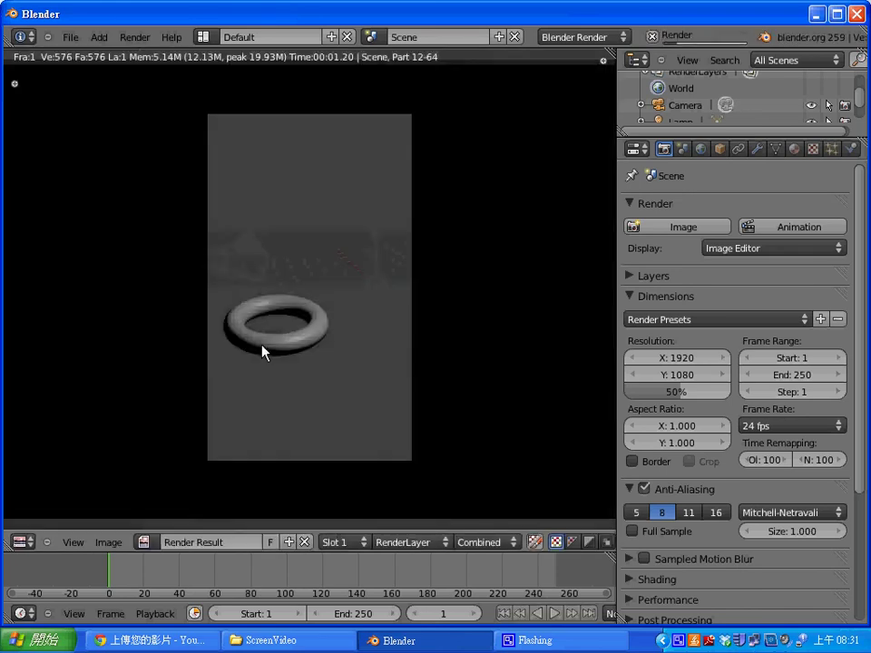
{"action": "key", "text": "Escape"}
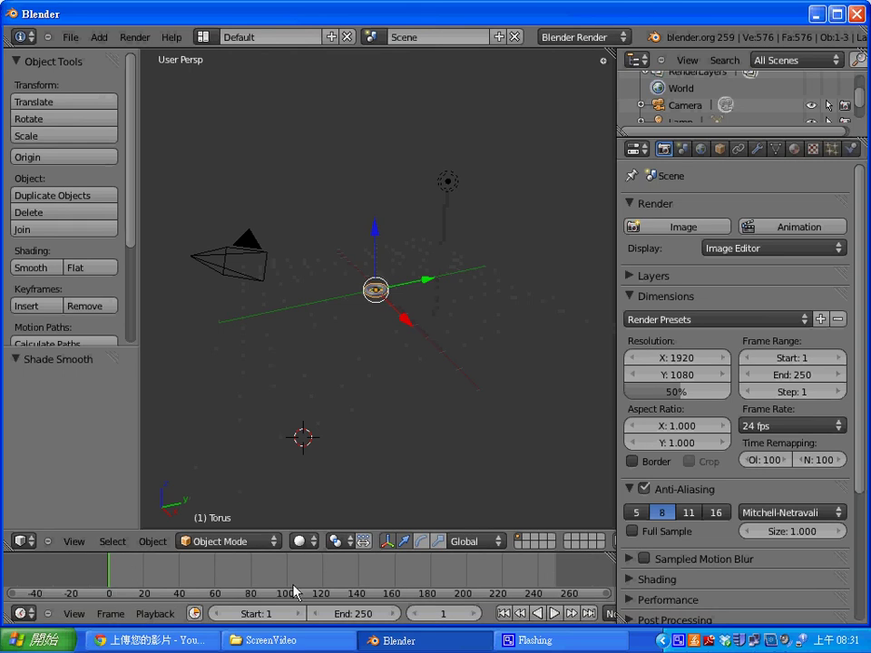
- Set the animation end frame to 50 and bring up the Insert Keyframe menu
{"action": "left_click", "coordinate": [366, 621]}
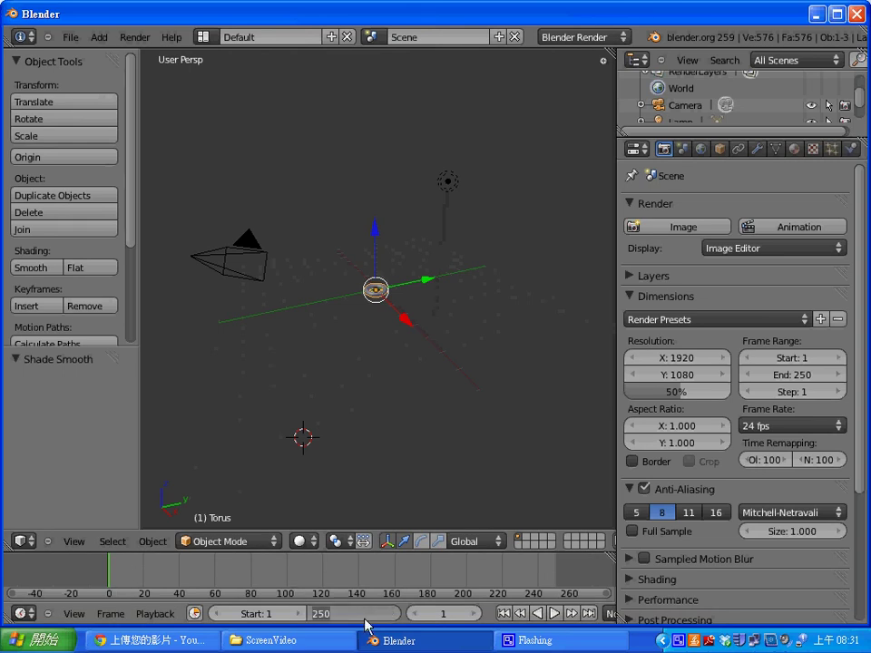
{"action": "type", "text": "50"}
{"action": "key", "text": "Return"}
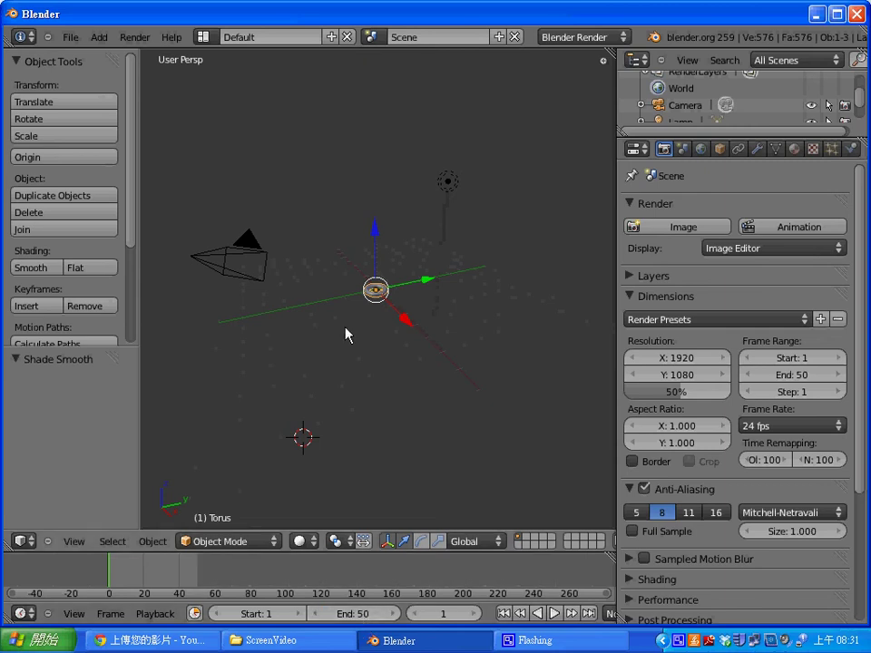
{"action": "key", "text": "i"}
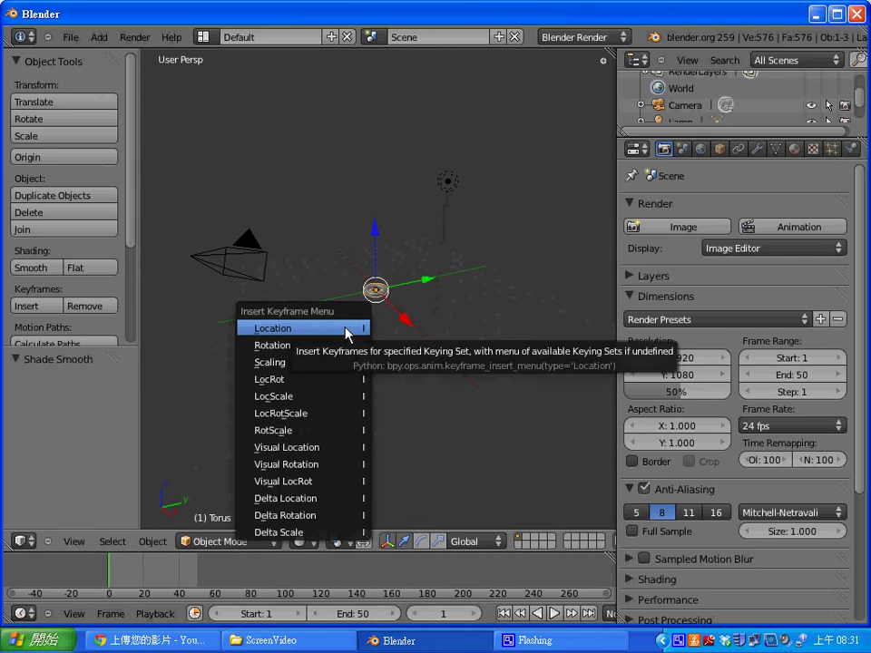
- Keyframe LocRotScale at frame 1, then scale the torus to about 5.563 at frame 20 and test-render
{"action": "left_click", "coordinate": [360, 412]}
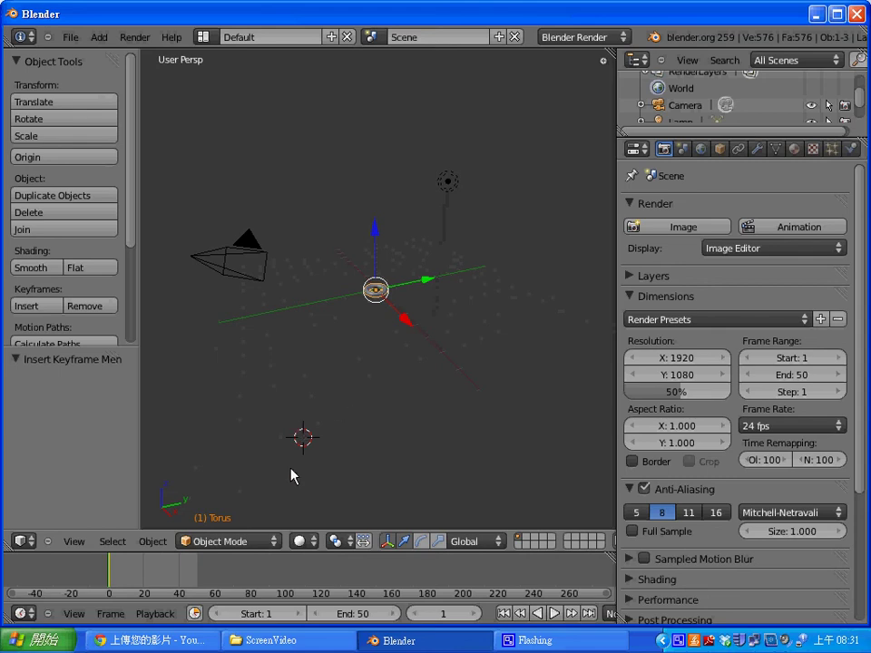
{"action": "left_click", "coordinate": [144, 577]}
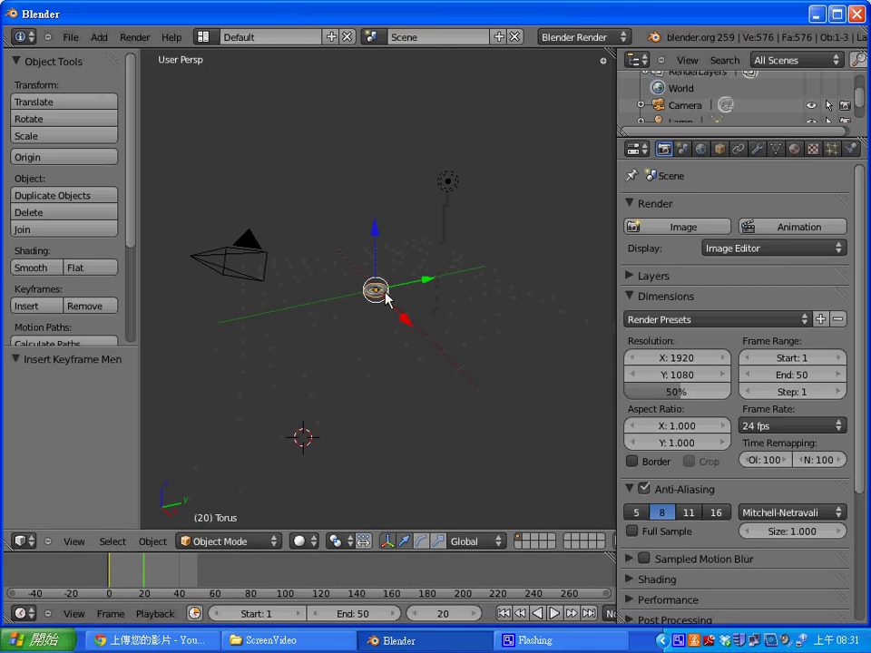
{"action": "key", "text": "s"}
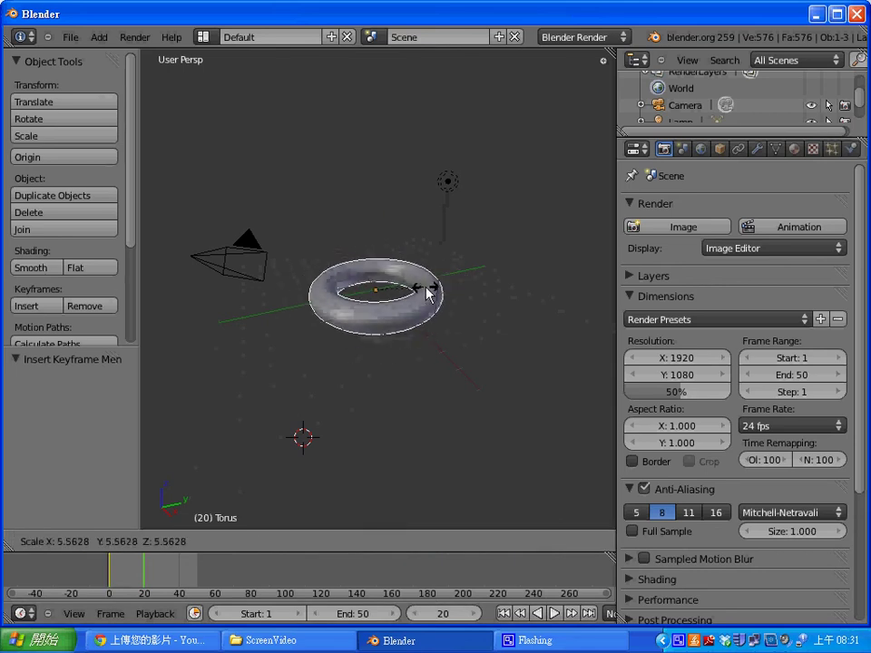
{"action": "left_click", "coordinate": [428, 292]}
{"action": "key", "text": "F12"}
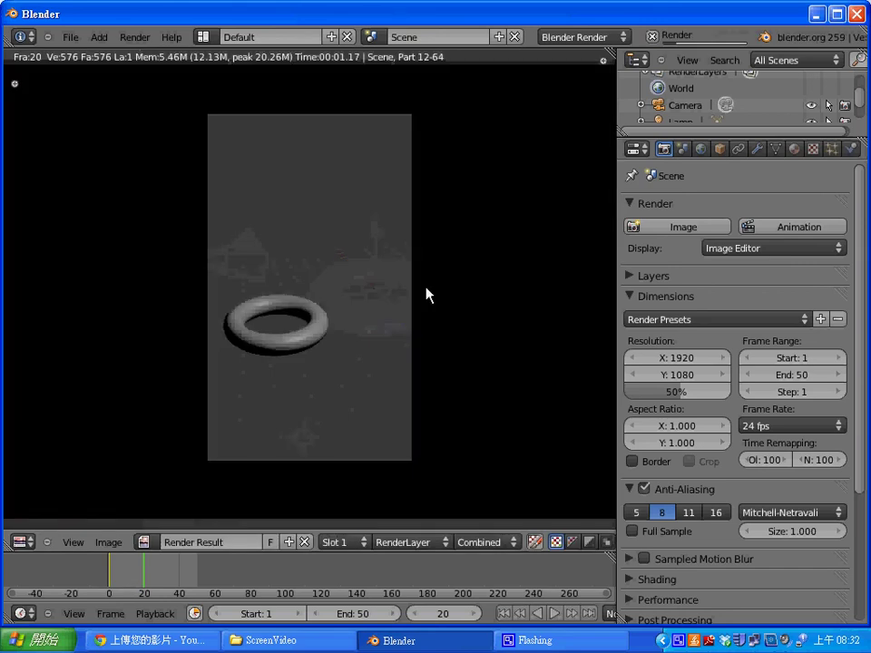
{"action": "key", "text": "Escape"}
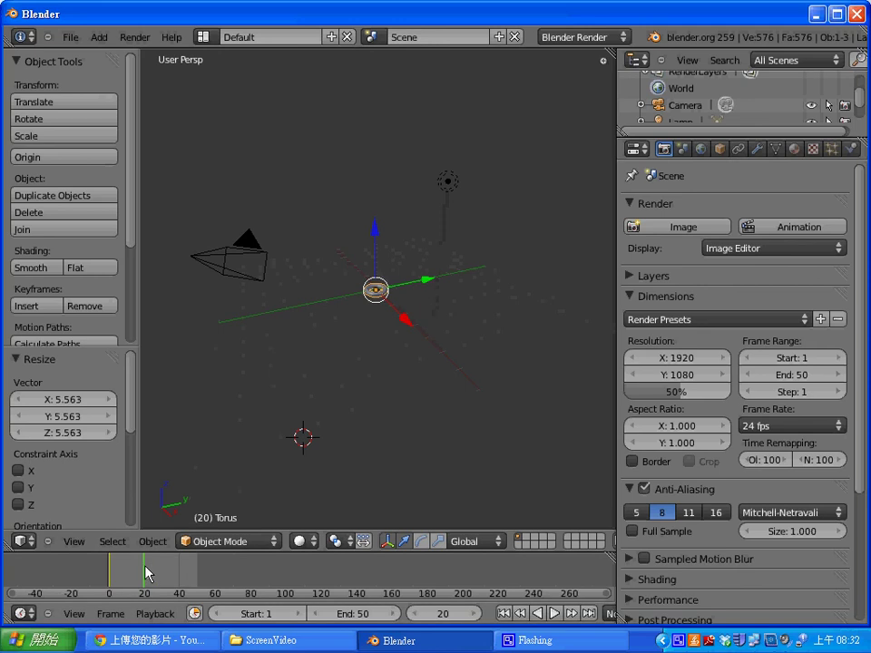
- Set the current frame to 20 and scale the torus further to about 8.722
{"action": "key", "text": "Right"}
{"action": "left_click", "coordinate": [445, 614]}
{"action": "type", "text": "2"}
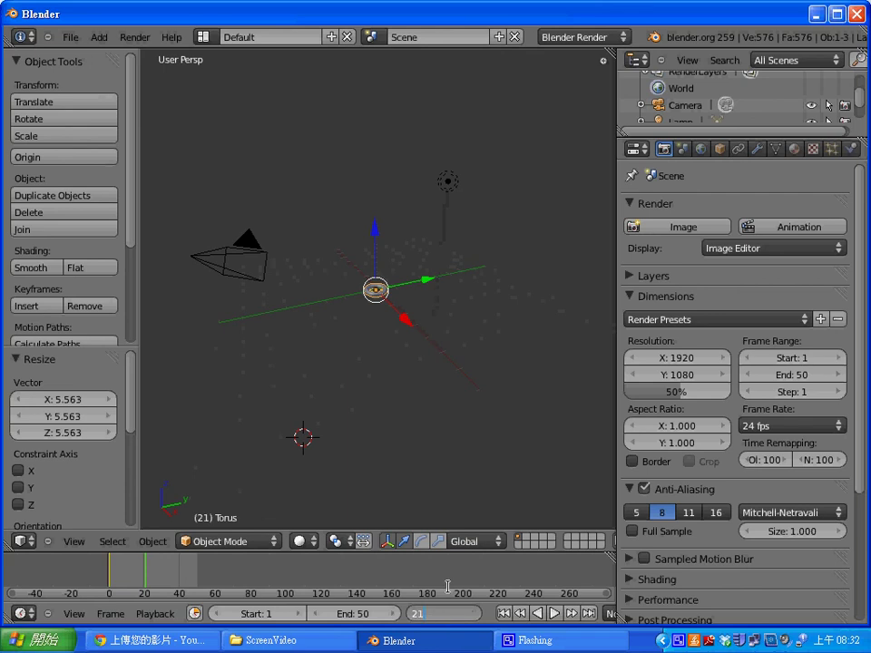
{"action": "type", "text": "0"}
{"action": "key", "text": "Return"}
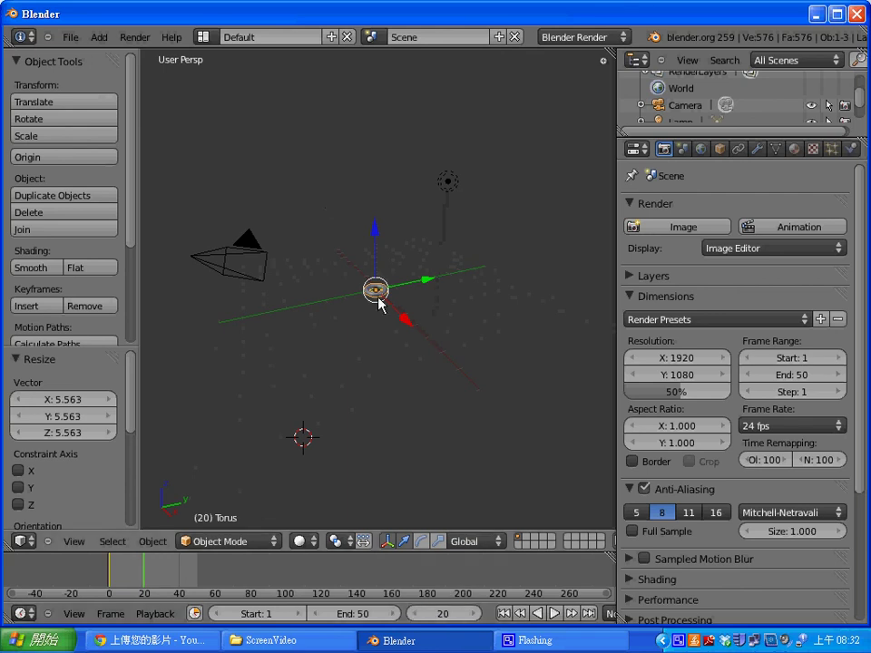
{"action": "key", "text": "s"}
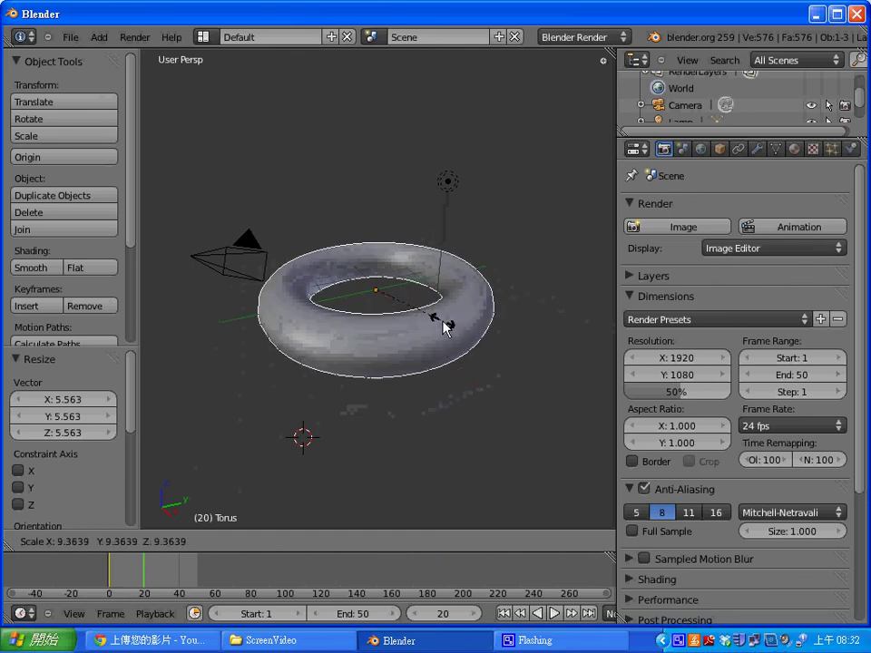
{"action": "left_click", "coordinate": [440, 319]}
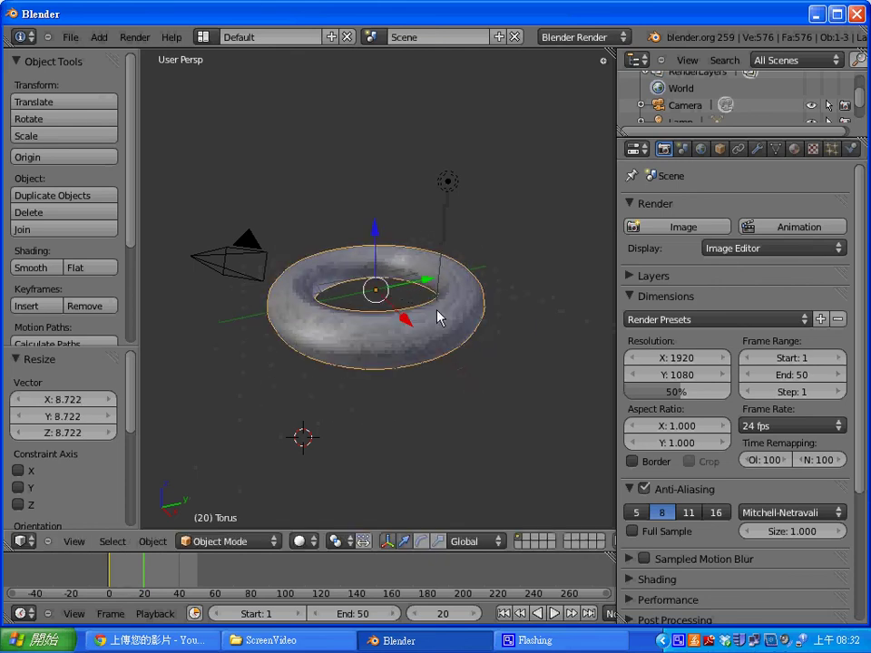
- Keyframe LocRotScale at frame 20, then play the animation backwards and forwards to check it
{"action": "key", "text": "i"}
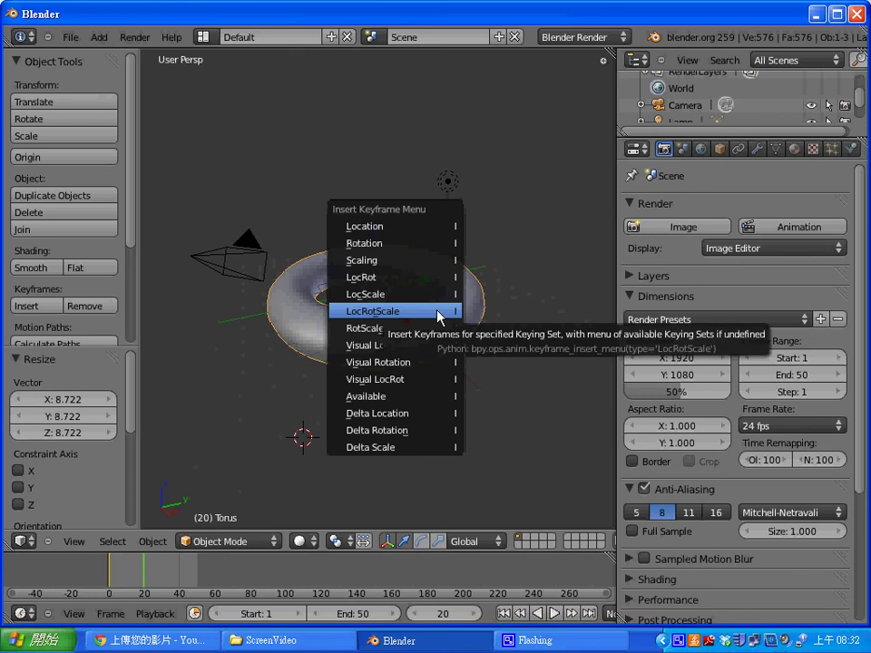
{"action": "left_click", "coordinate": [440, 313]}
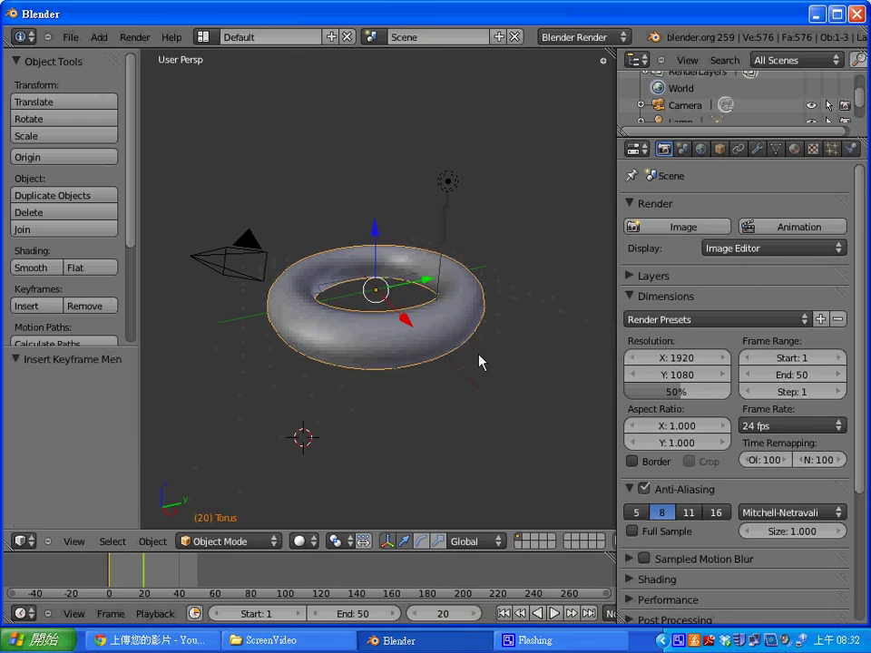
{"action": "left_click", "coordinate": [149, 574]}
{"action": "key", "text": "shift+alt+a"}
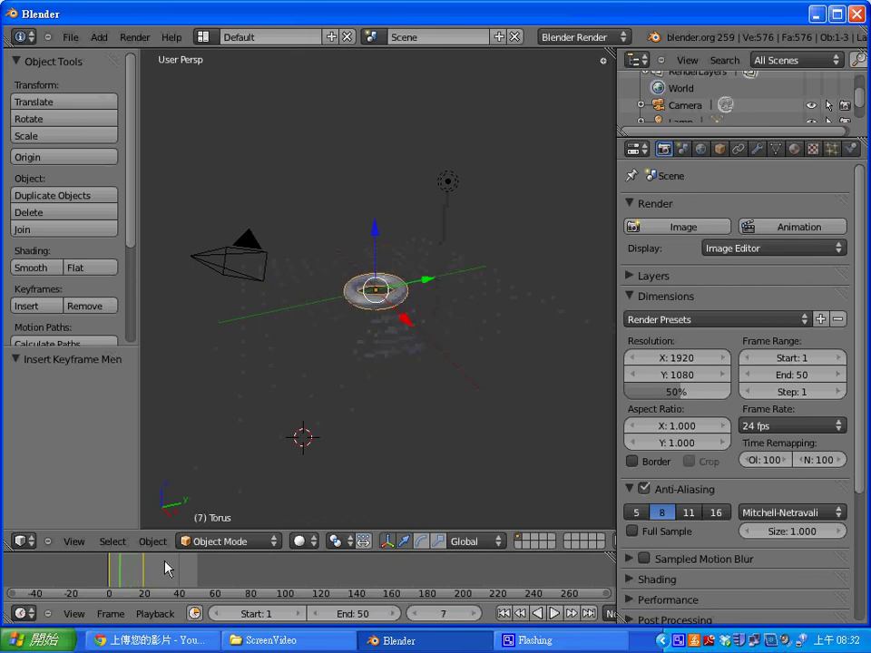
{"action": "key", "text": "alt+a"}
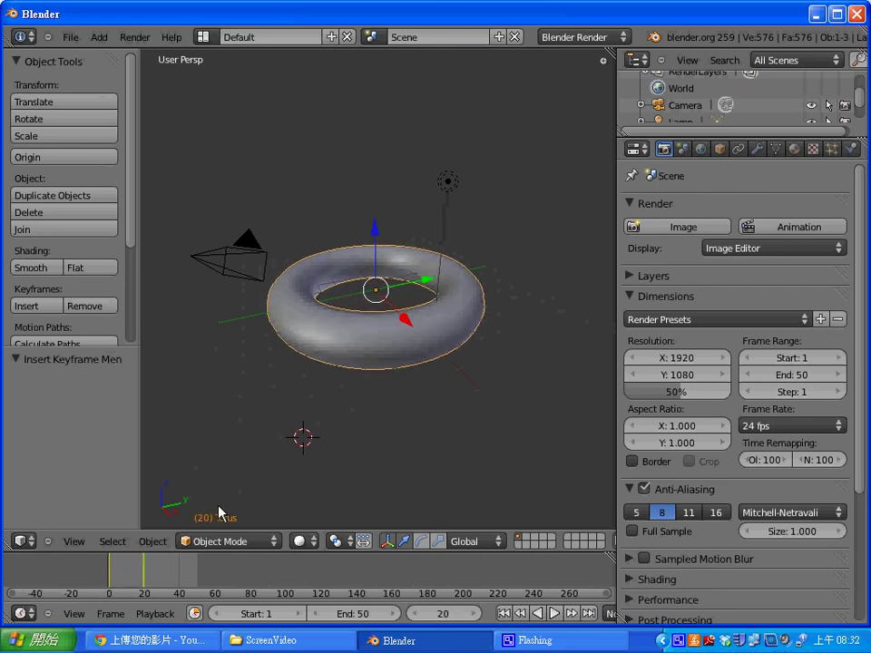
{"action": "key", "text": "shift+Left"}
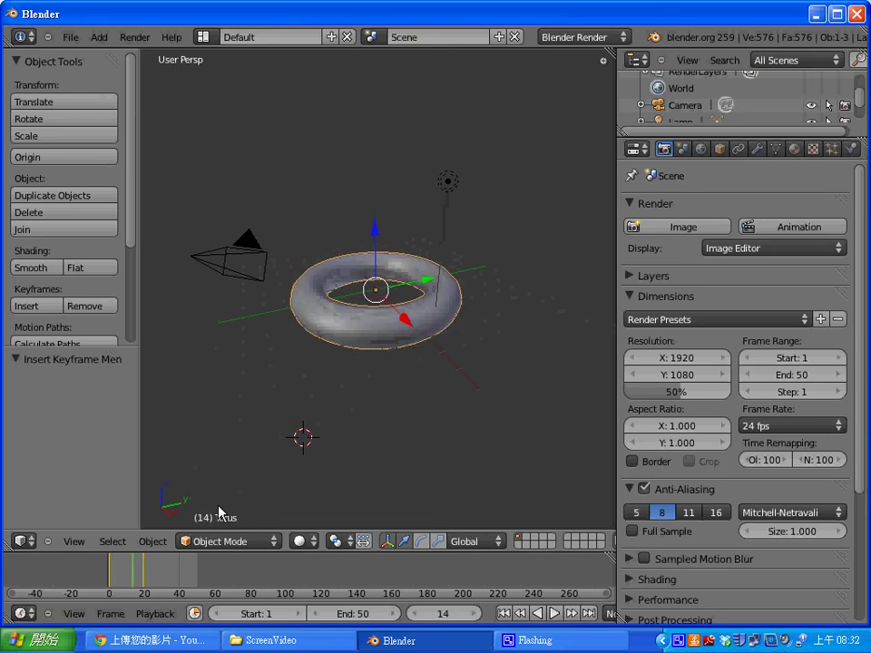
{"action": "key", "text": "Escape"}
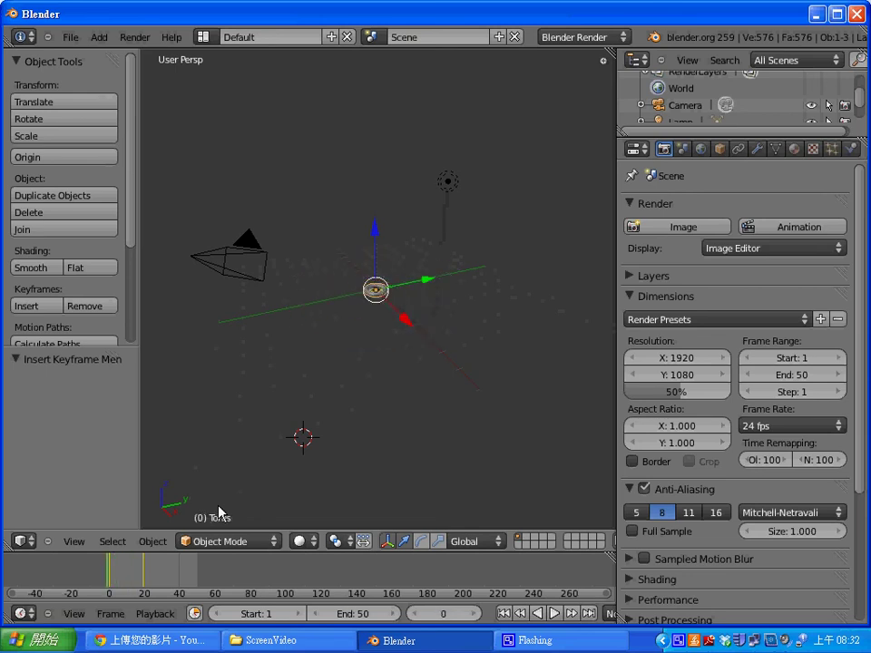
{"action": "key", "text": "alt+a"}
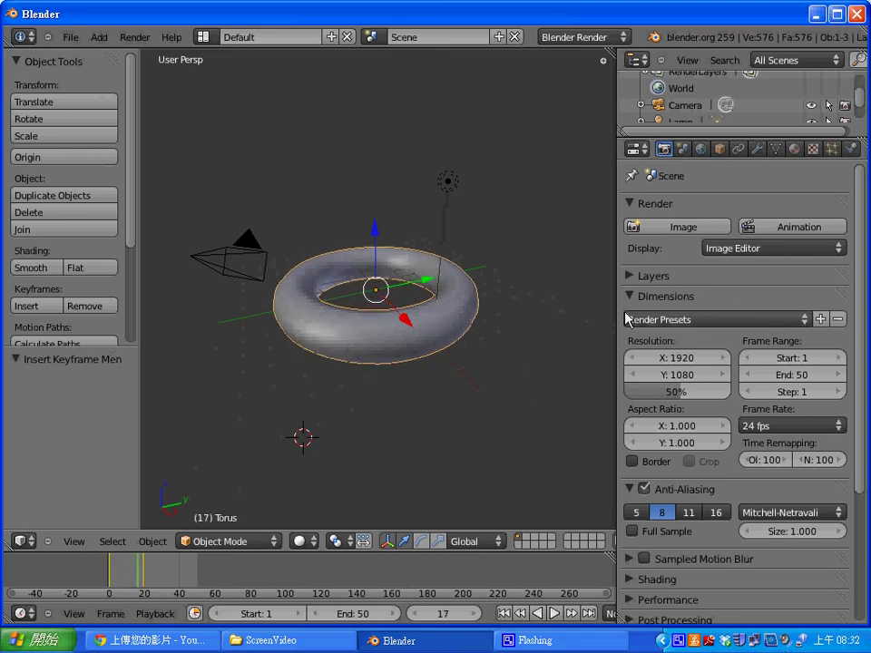
- Widen the Properties editor, scroll the Render panel, and step back to frame 2
{"action": "left_click_drag", "start_coordinate": [616, 306], "coordinate": [607, 305]}
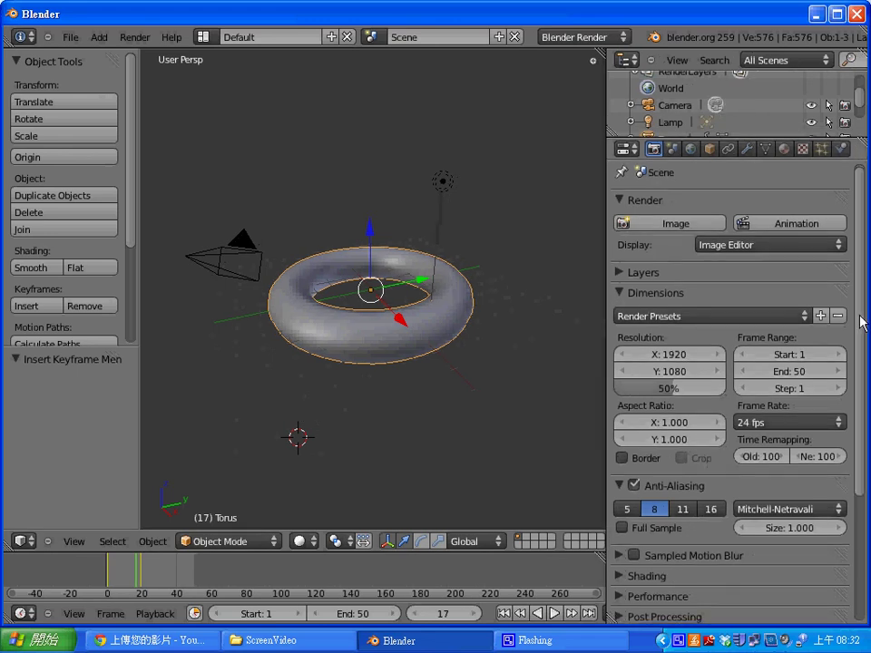
{"action": "mouse_move", "coordinate": [861, 316]}
{"action": "left_mouse_down"}
{"action": "mouse_move", "coordinate": [861, 387]}
{"action": "mouse_move", "coordinate": [861, 291]}
{"action": "left_mouse_up"}
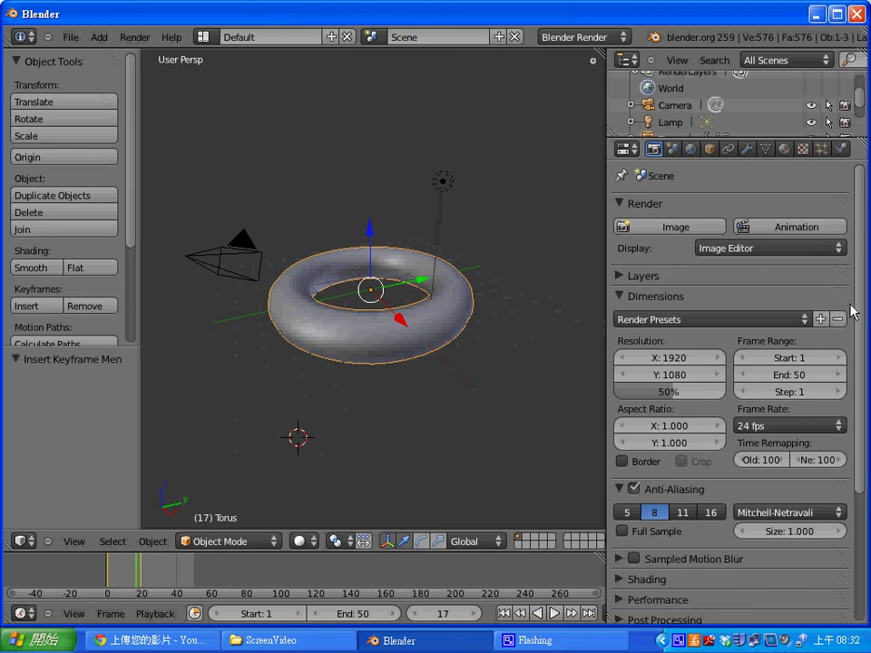
{"action": "key", "text": "Left"}
{"action": "key", "text": "Left"}
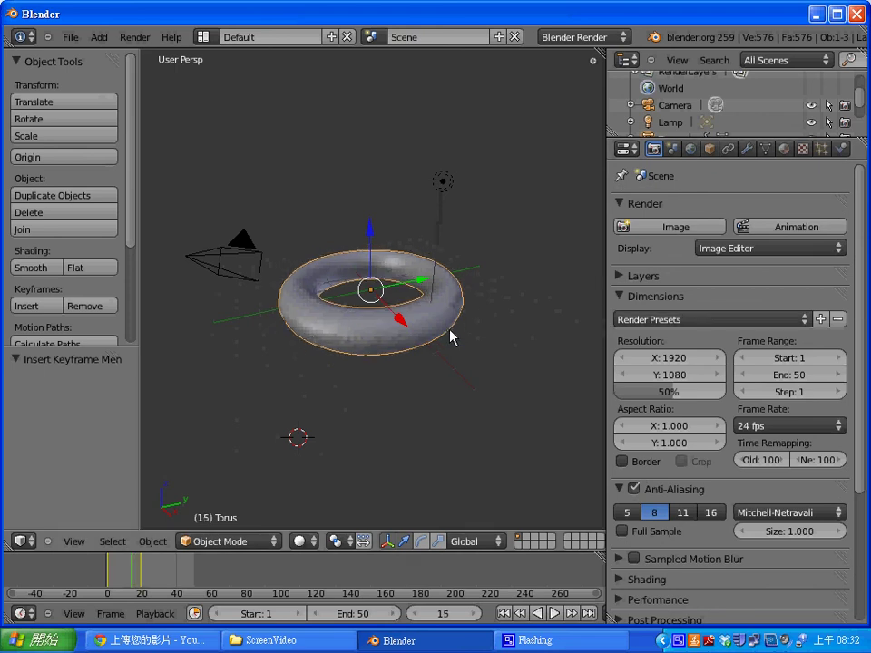
{"action": "key", "text": "Left"}
{"action": "key", "text": "Left"}
{"action": "key", "text": "Left"}
{"action": "key", "text": "Left"}
{"action": "key", "text": "Left"}
{"action": "key", "text": "Left"}
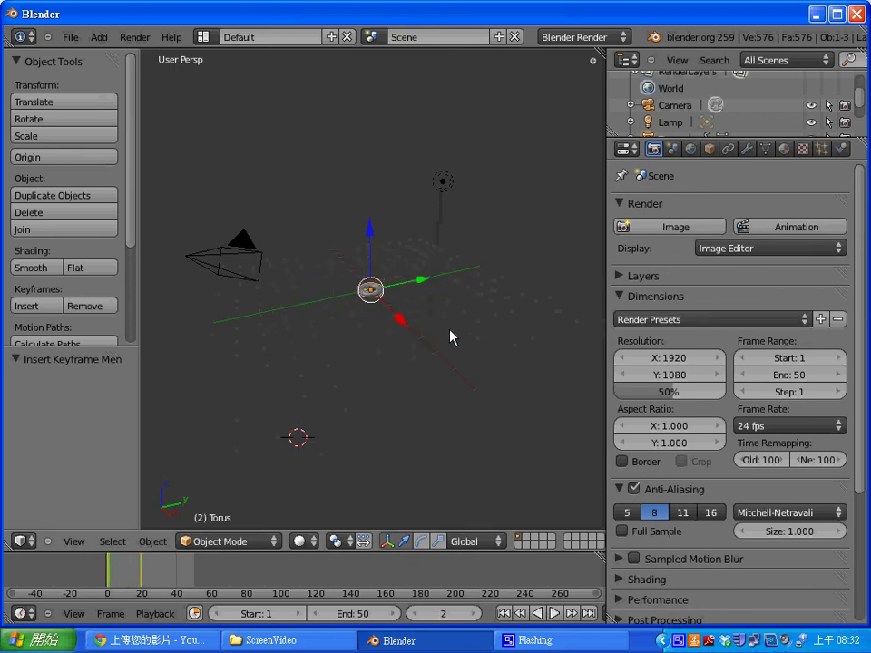
{"action": "left_click_drag", "start_coordinate": [858, 247], "coordinate": [861, 280]}
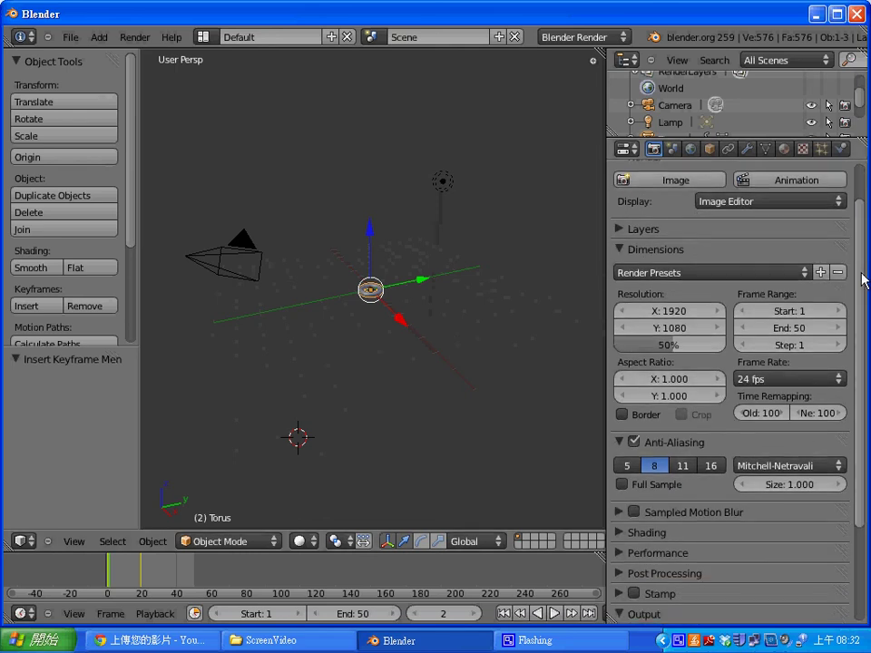
- Go to frame 1 and create a new material, Material.001, for the torus
{"action": "left_click", "coordinate": [443, 614]}
{"action": "type", "text": "1"}
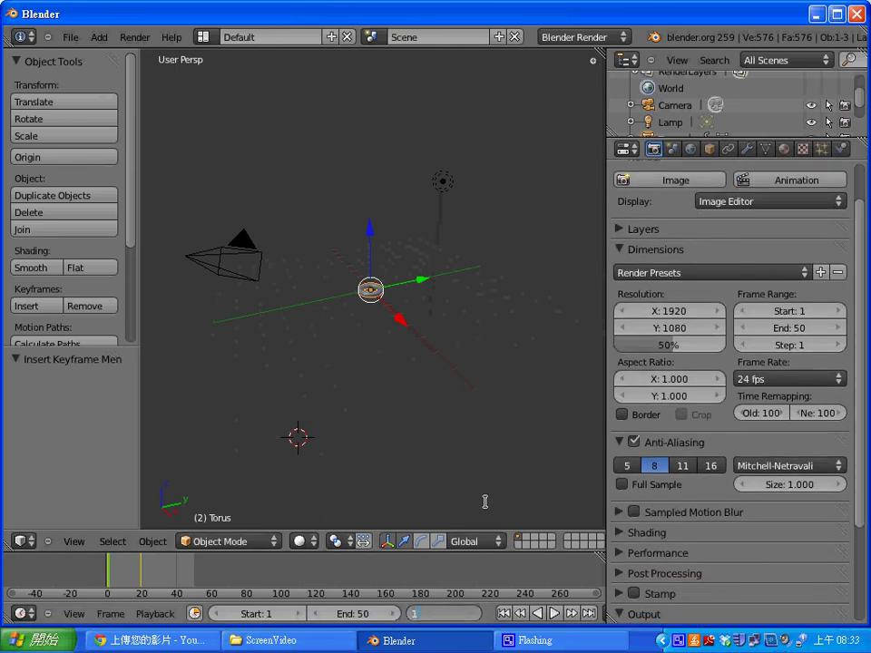
{"action": "key", "text": "Return"}
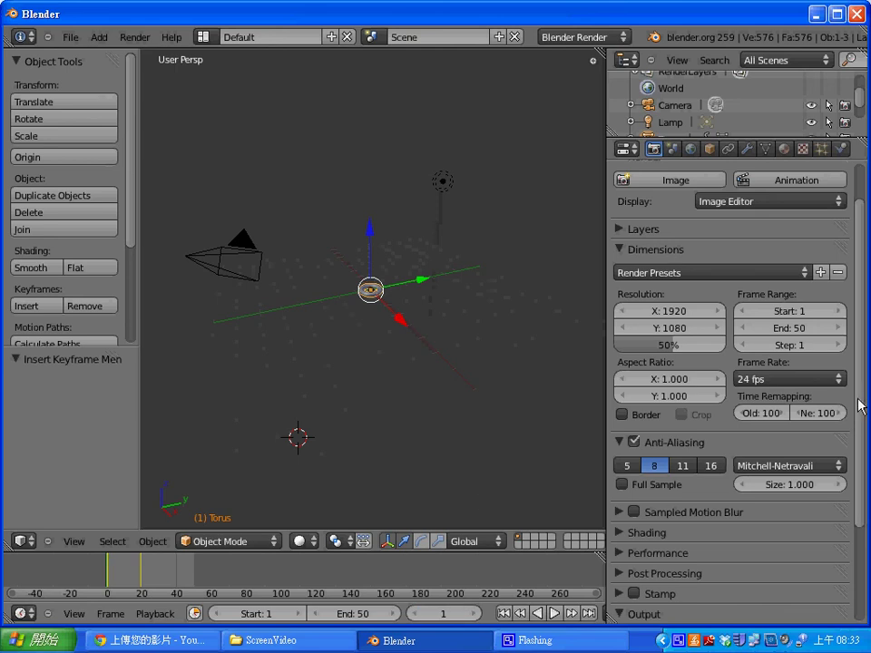
{"action": "mouse_move", "coordinate": [859, 406]}
{"action": "left_mouse_down"}
{"action": "mouse_move", "coordinate": [854, 467]}
{"action": "mouse_move", "coordinate": [854, 282]}
{"action": "left_mouse_up"}
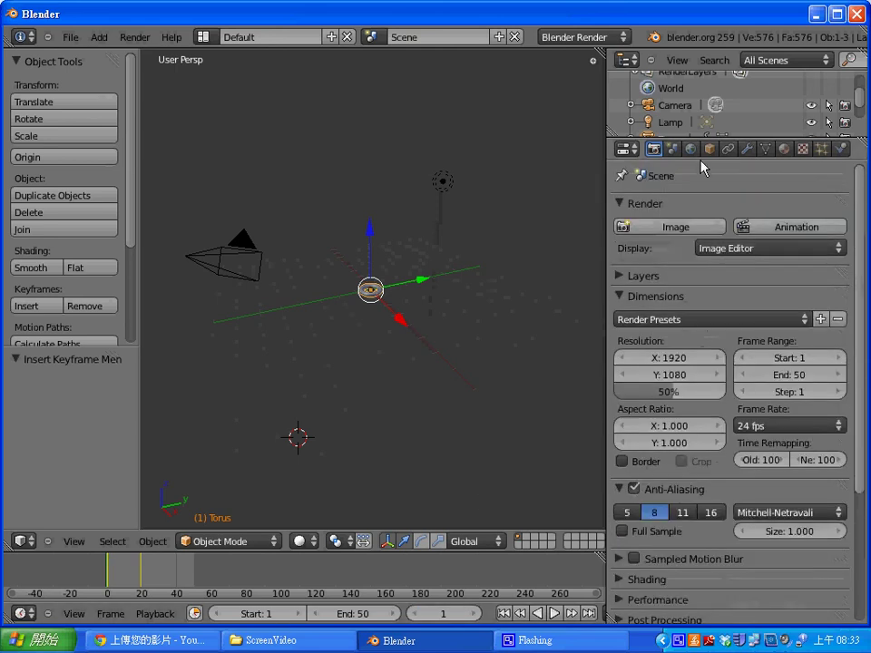
{"action": "left_click", "coordinate": [783, 149]}
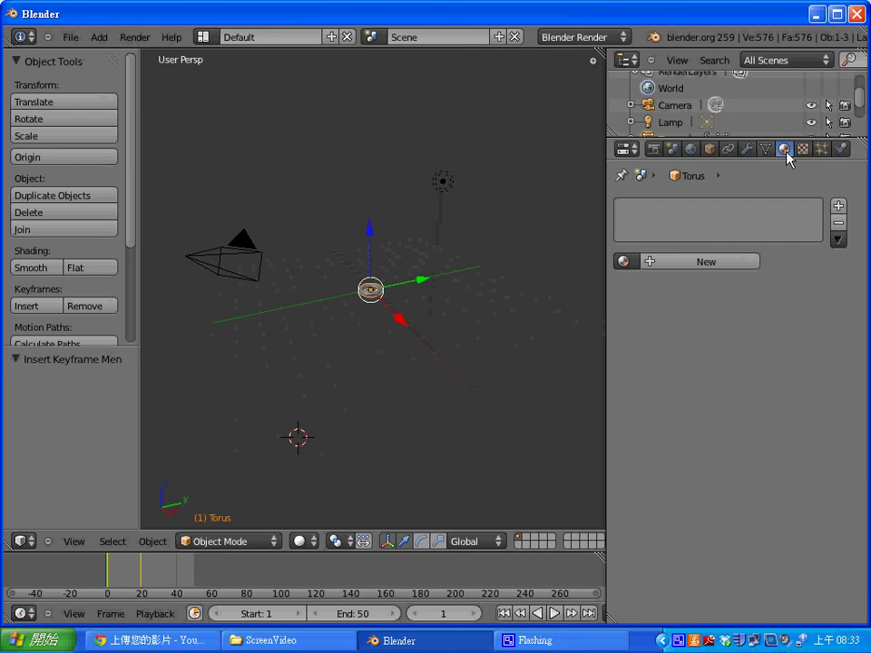
{"action": "left_click", "coordinate": [737, 261]}
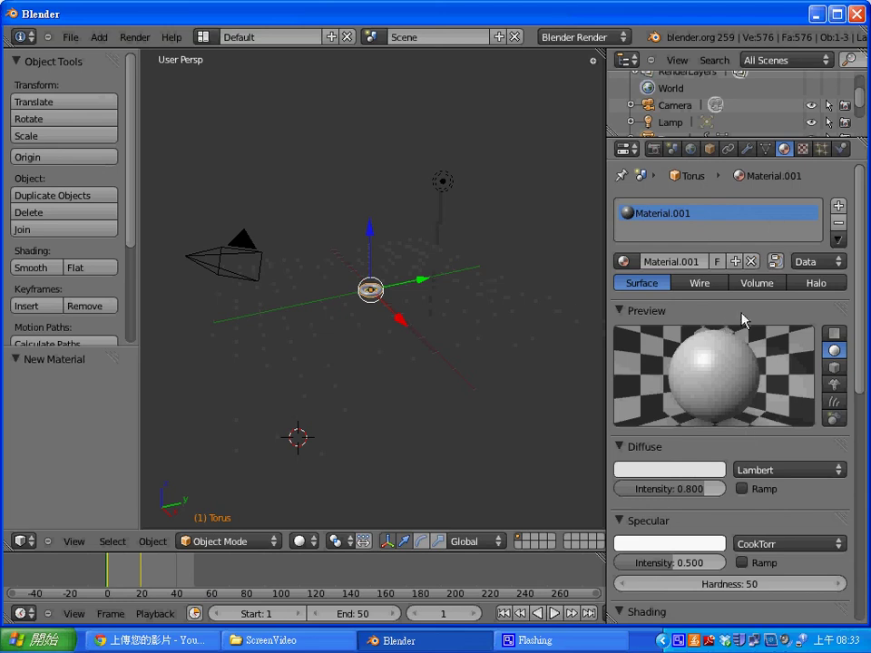
- Insert a keyframe on Material.001's white Diffuse colour at frame 1
{"action": "right_click", "coordinate": [688, 471]}
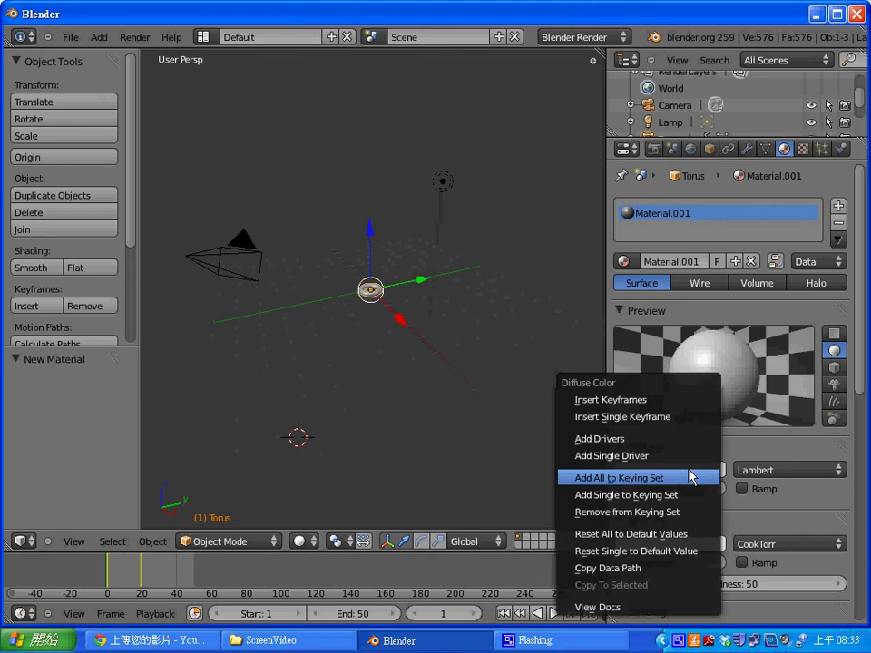
{"action": "left_click", "coordinate": [656, 400]}
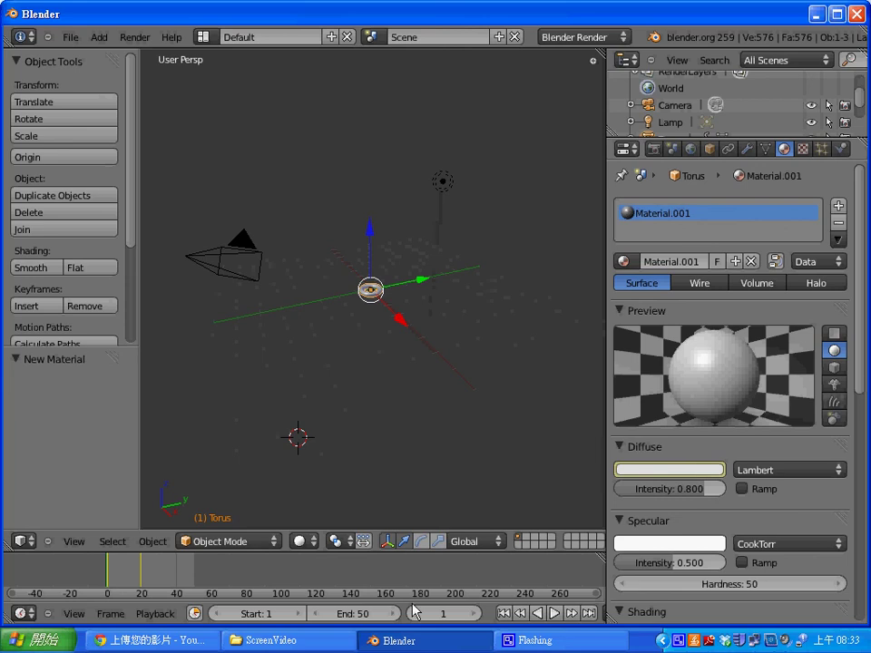
- At frame 20, set the Diffuse colour to blue (R 0.04477, G 0.125, B 0.8)
{"action": "left_click", "coordinate": [447, 624]}
{"action": "type", "text": "2"}
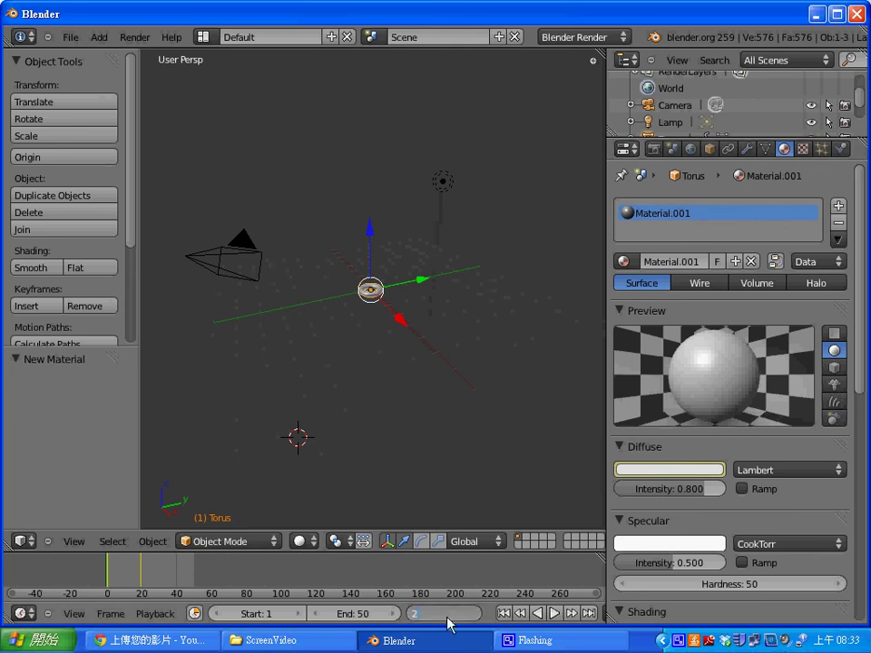
{"action": "type", "text": "0"}
{"action": "key", "text": "Return"}
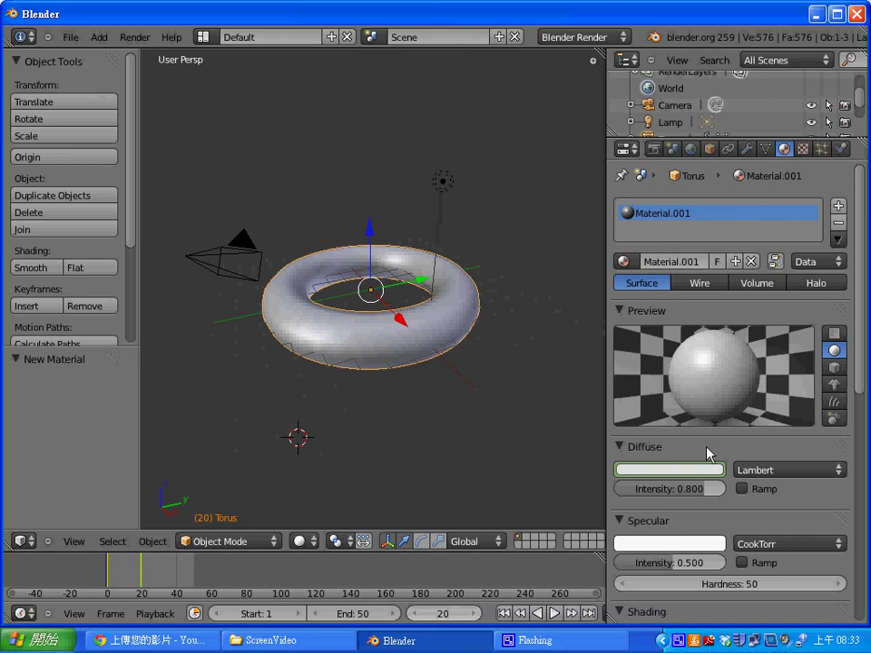
{"action": "left_click", "coordinate": [685, 476]}
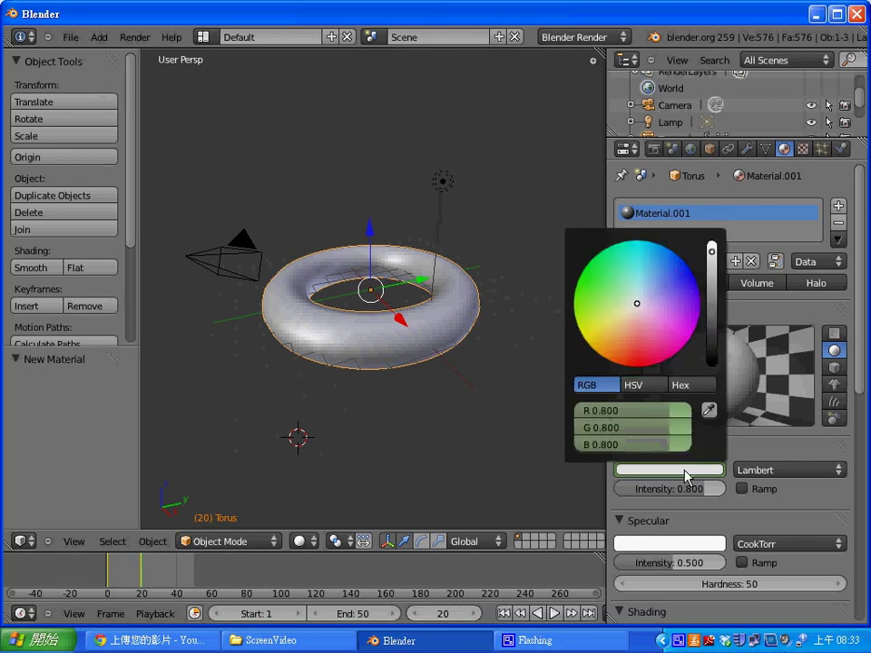
{"action": "left_click", "coordinate": [685, 268]}
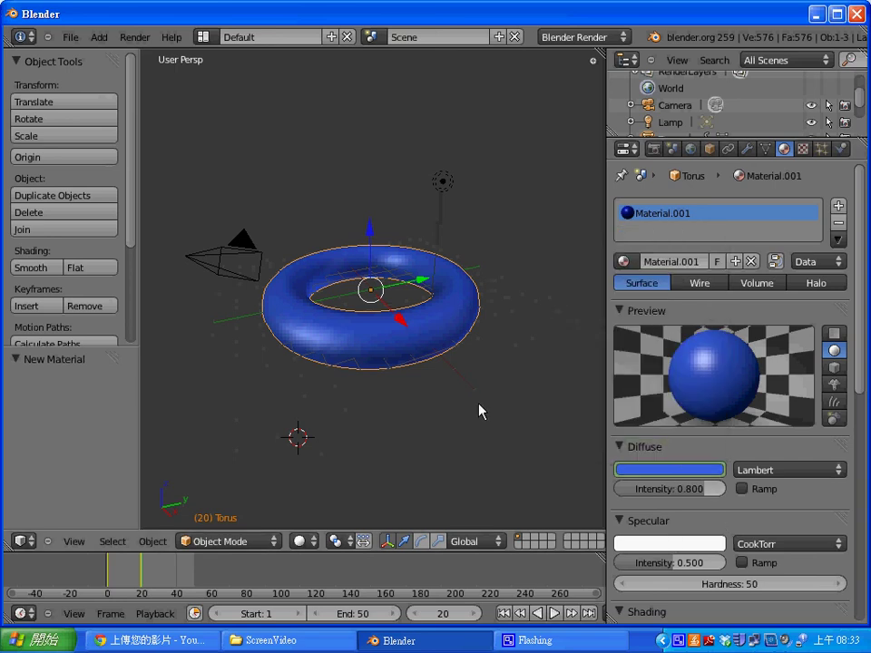
- Step through nearby frames to see the colour revert to white at frame 18
{"action": "left_click", "coordinate": [144, 574]}
{"action": "key", "text": "Left"}
{"action": "key", "text": "Left"}
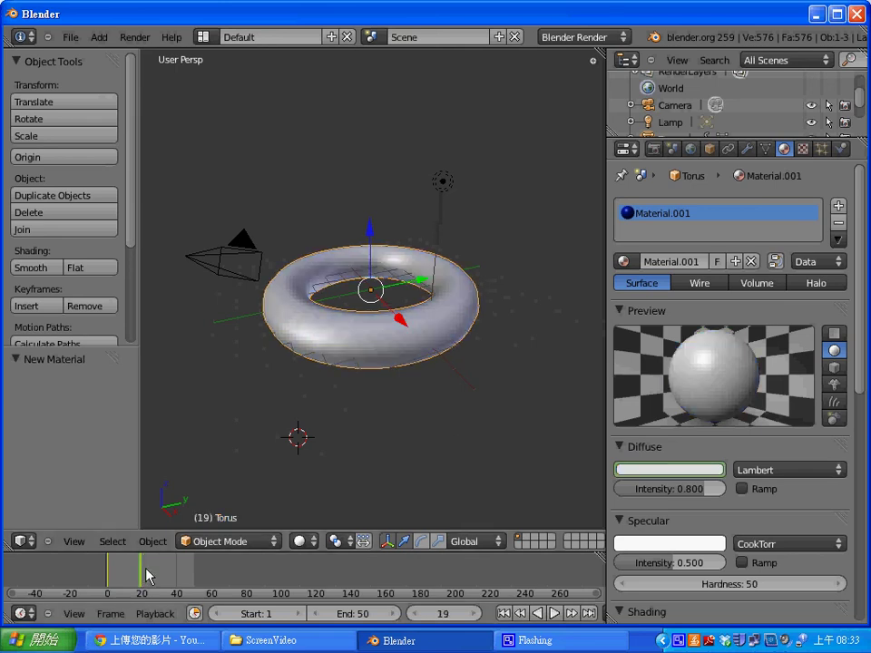
{"action": "key", "text": "Left"}
{"action": "key", "text": "Left"}
{"action": "key", "text": "Left"}
{"action": "key", "text": "Left"}
{"action": "key", "text": "Right"}
{"action": "key", "text": "Right"}
{"action": "key", "text": "Right"}
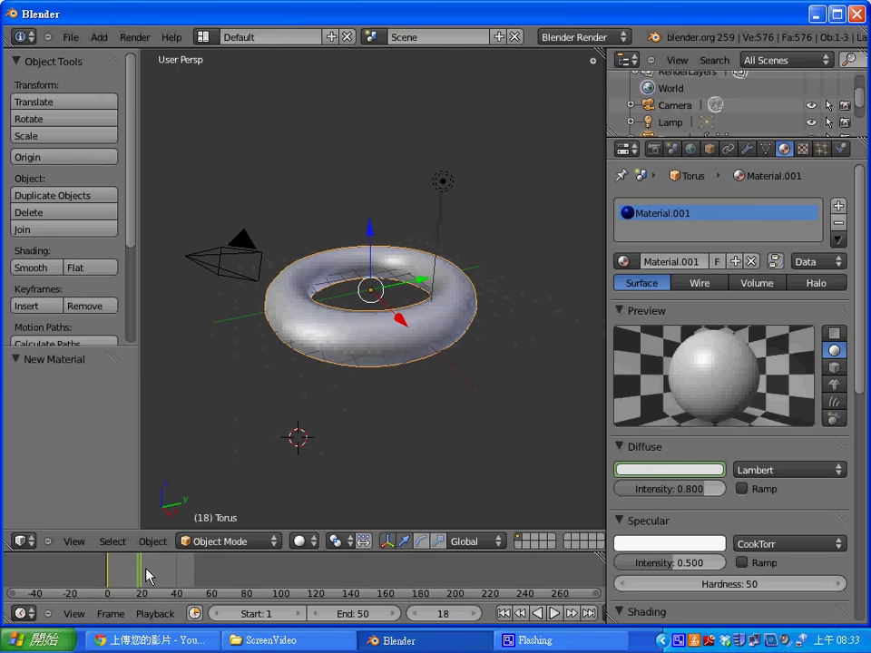
{"action": "key", "text": "Left"}
{"action": "key", "text": "Left"}
{"action": "key", "text": "Right"}
{"action": "key", "text": "Right"}
{"action": "key", "text": "Right"}
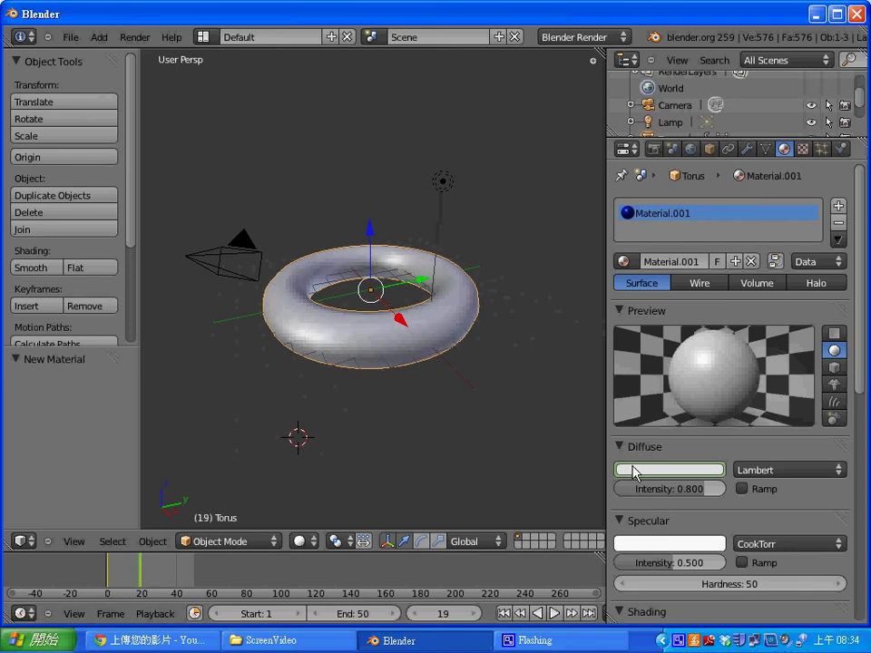
- Set the torus diffuse colour to blue at frame 20
{"action": "left_click", "coordinate": [635, 470]}
{"action": "left_click", "coordinate": [691, 281]}
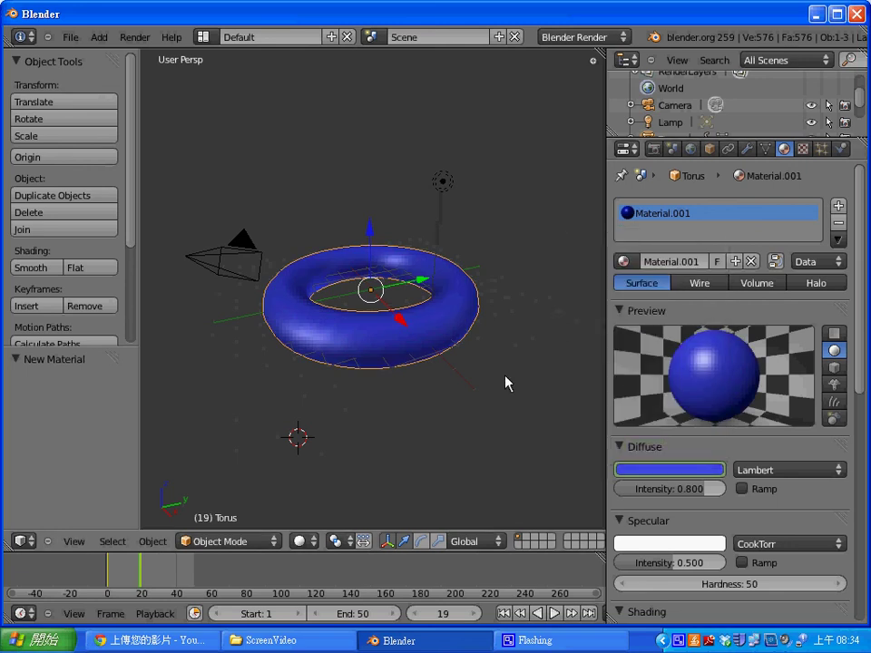
{"action": "left_click", "coordinate": [475, 614]}
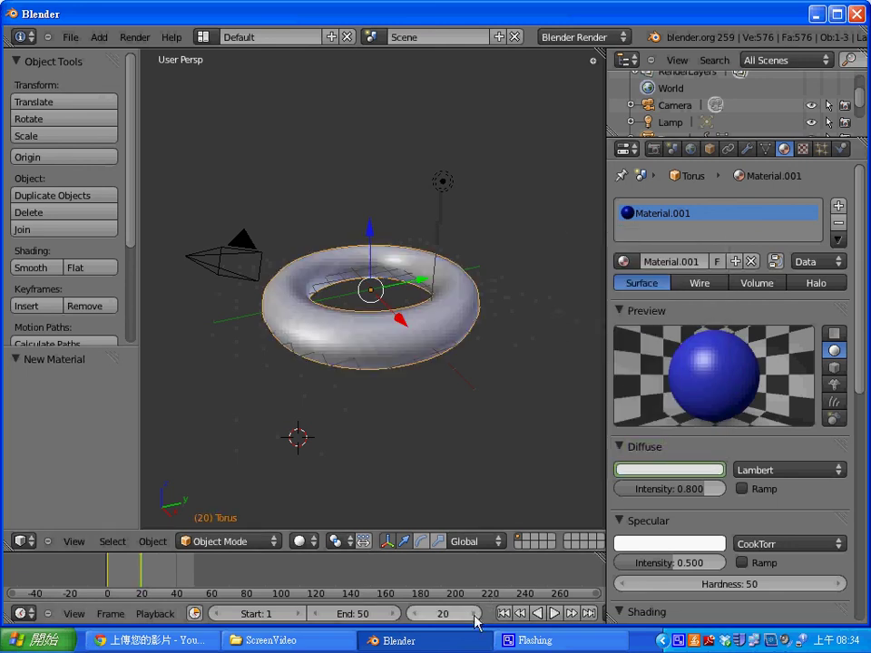
{"action": "left_click", "coordinate": [671, 469]}
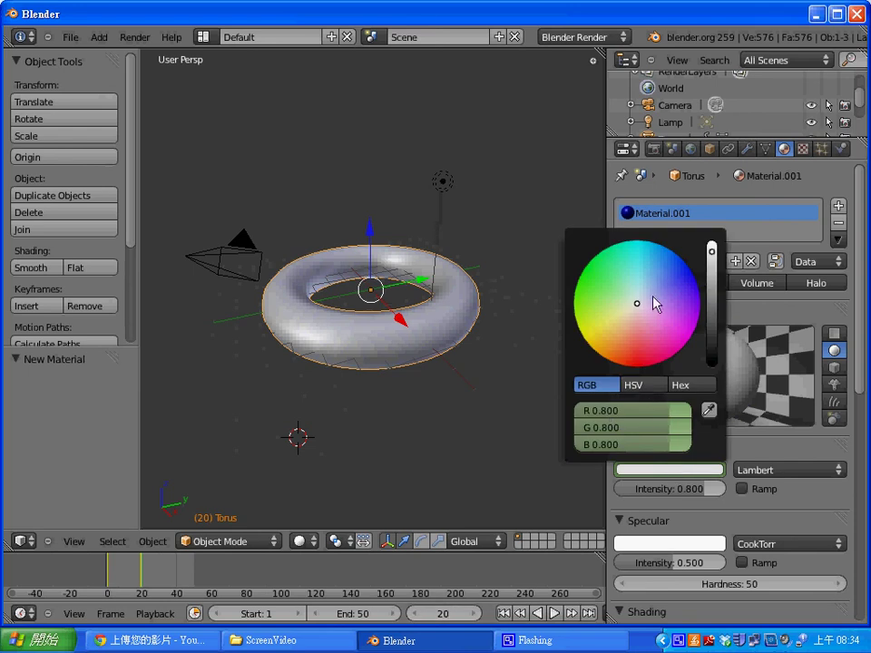
{"action": "left_click", "coordinate": [685, 274]}
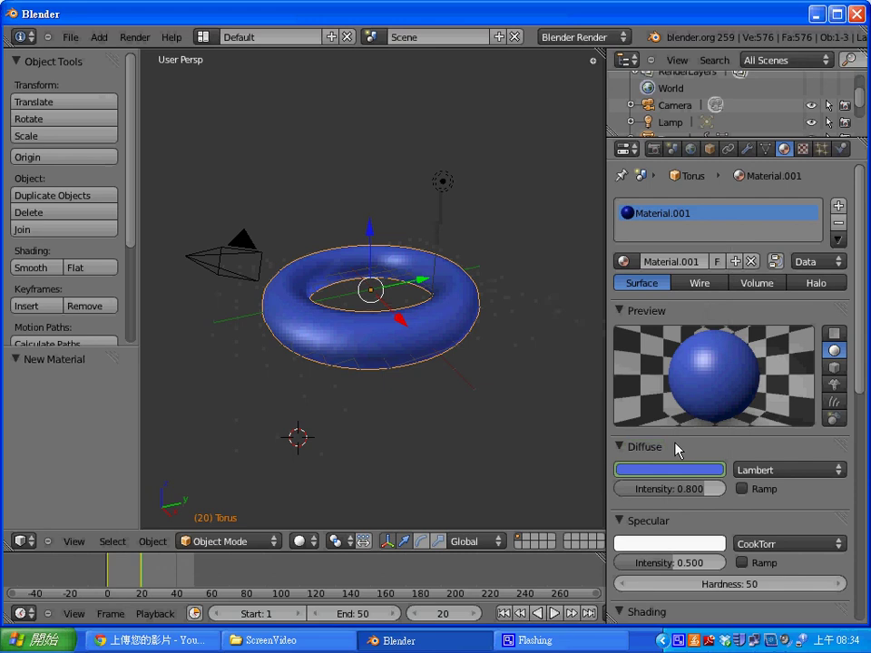
- Keyframe the blue diffuse colour (R 0.08948, G 0.159, B 0.8) and step back a frame to preview
{"action": "right_click", "coordinate": [670, 469]}
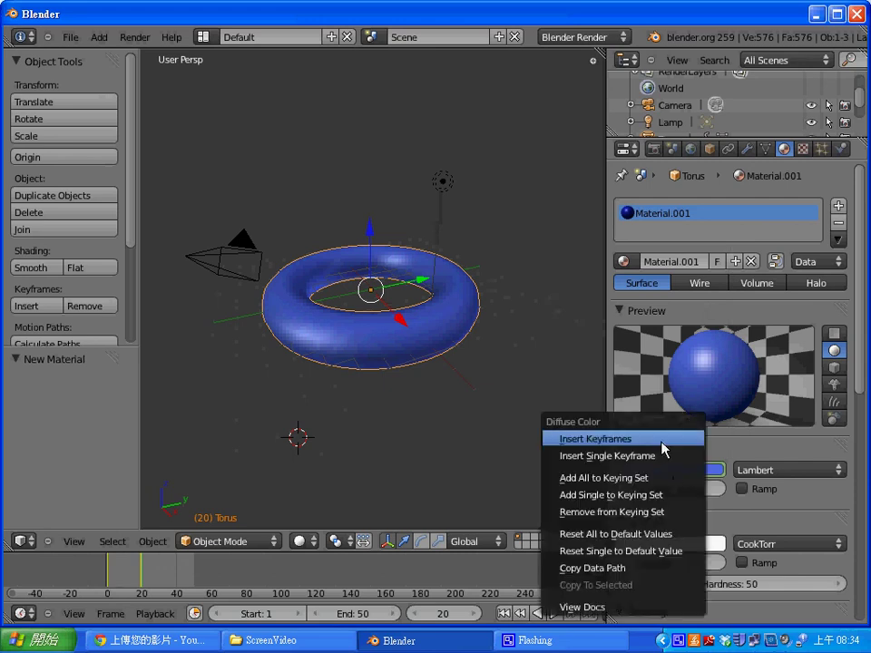
{"action": "left_click", "coordinate": [661, 441]}
{"action": "key", "text": "Left"}
{"action": "key", "text": "Left"}
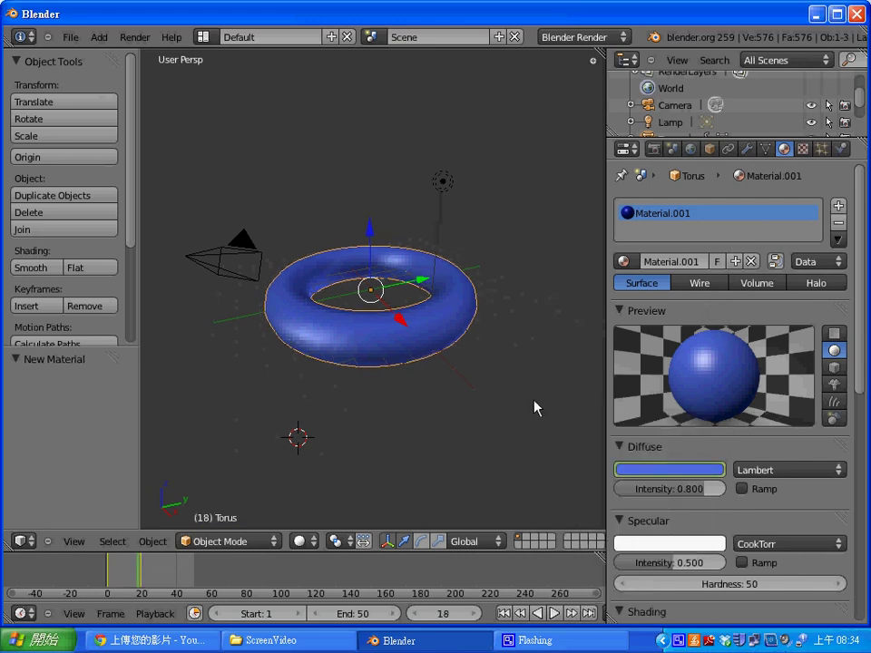
{"action": "key", "text": "Left"}
{"action": "key", "text": "Left"}
{"action": "key", "text": "Left"}
{"action": "key", "text": "Left"}
{"action": "key", "text": "Left"}
{"action": "key", "text": "Left"}
{"action": "key", "text": "Left"}
{"action": "key", "text": "Left"}
{"action": "key", "text": "Left"}
{"action": "key", "text": "Left"}
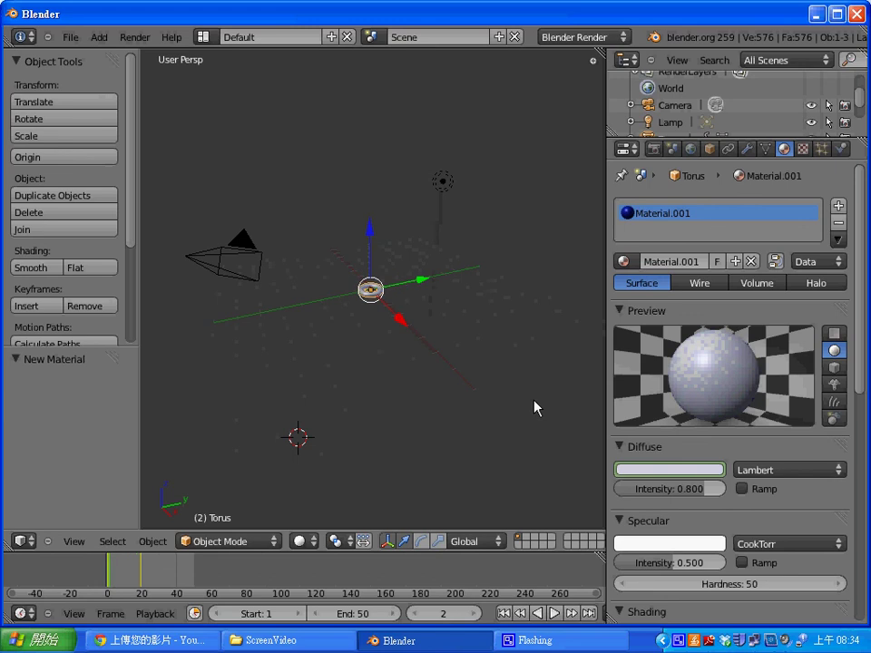
{"action": "key", "text": "Right"}
{"action": "key", "text": "Right"}
{"action": "key", "text": "Right"}
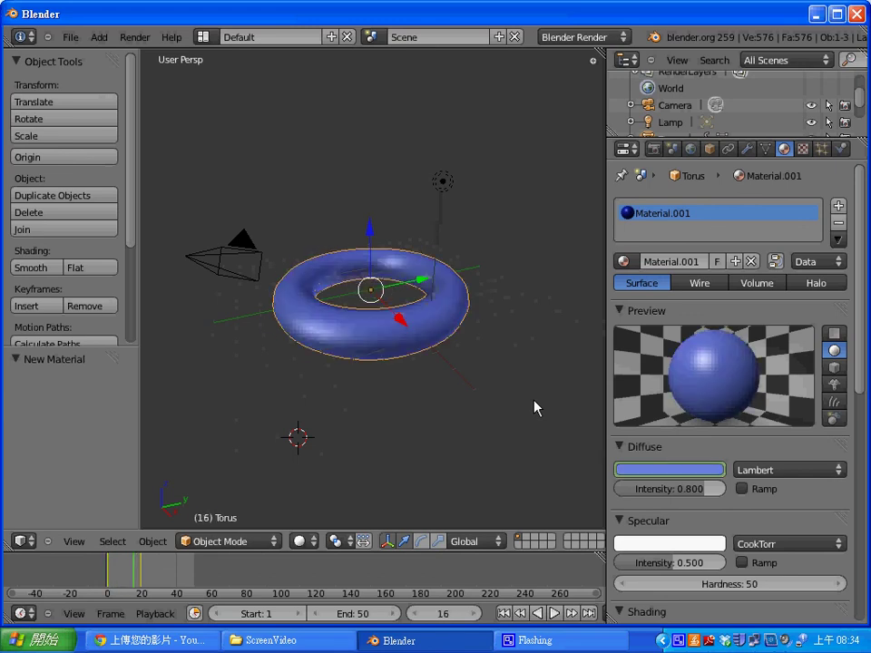
{"action": "key", "text": "Right"}
{"action": "key", "text": "Right"}
{"action": "key", "text": "Left"}
{"action": "key", "text": "Left"}
{"action": "key", "text": "Left"}
{"action": "key", "text": "Left"}
{"action": "key", "text": "Left"}
{"action": "key", "text": "Left"}
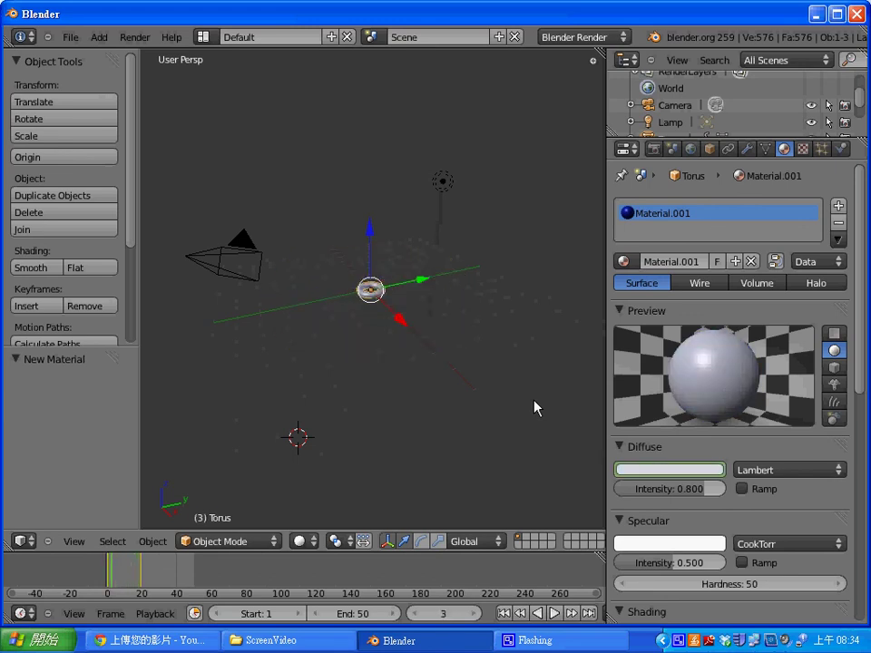
{"action": "key", "text": "Right"}
{"action": "key", "text": "Right"}
{"action": "key", "text": "Right"}
{"action": "key", "text": "Right"}
{"action": "key", "text": "Right"}
{"action": "key", "text": "Right"}
{"action": "key", "text": "Right"}
{"action": "key", "text": "Right"}
{"action": "key", "text": "Right"}
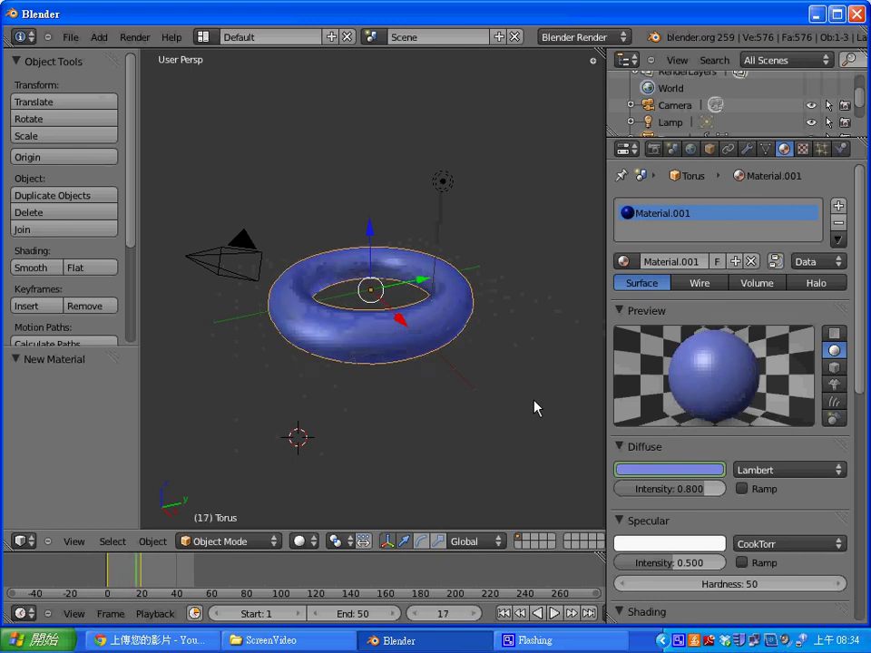
{"action": "key", "text": "Right"}
{"action": "key", "text": "Right"}
{"action": "key", "text": "Right"}
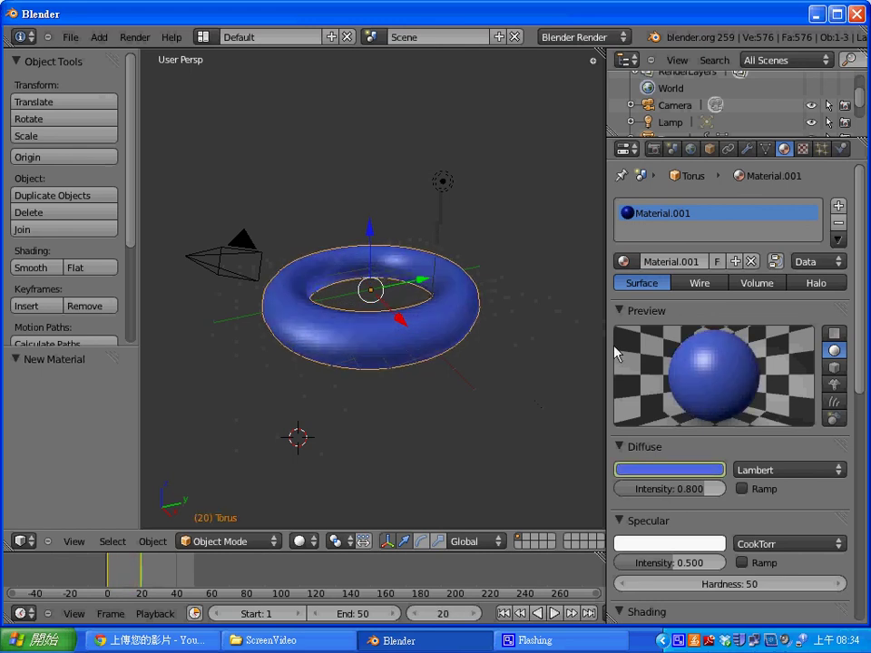